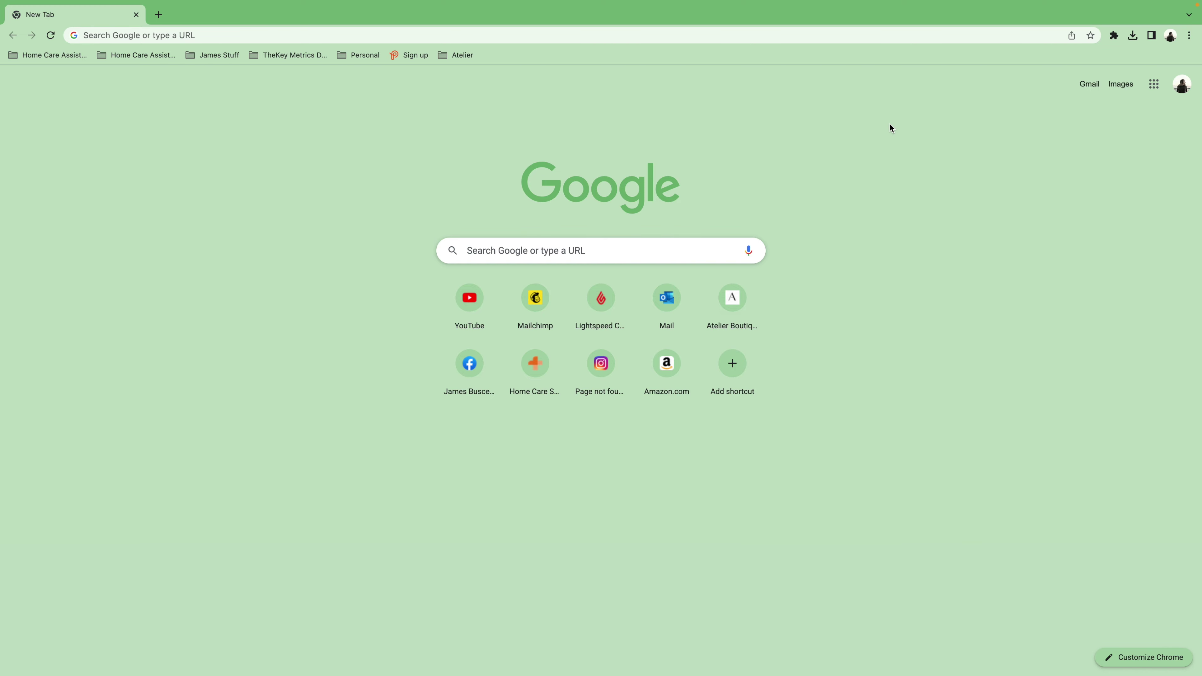
Search Google for 'kindle direct publishing' and open the Amazon Kindle Direct Publishing site.
left_click(199, 35)
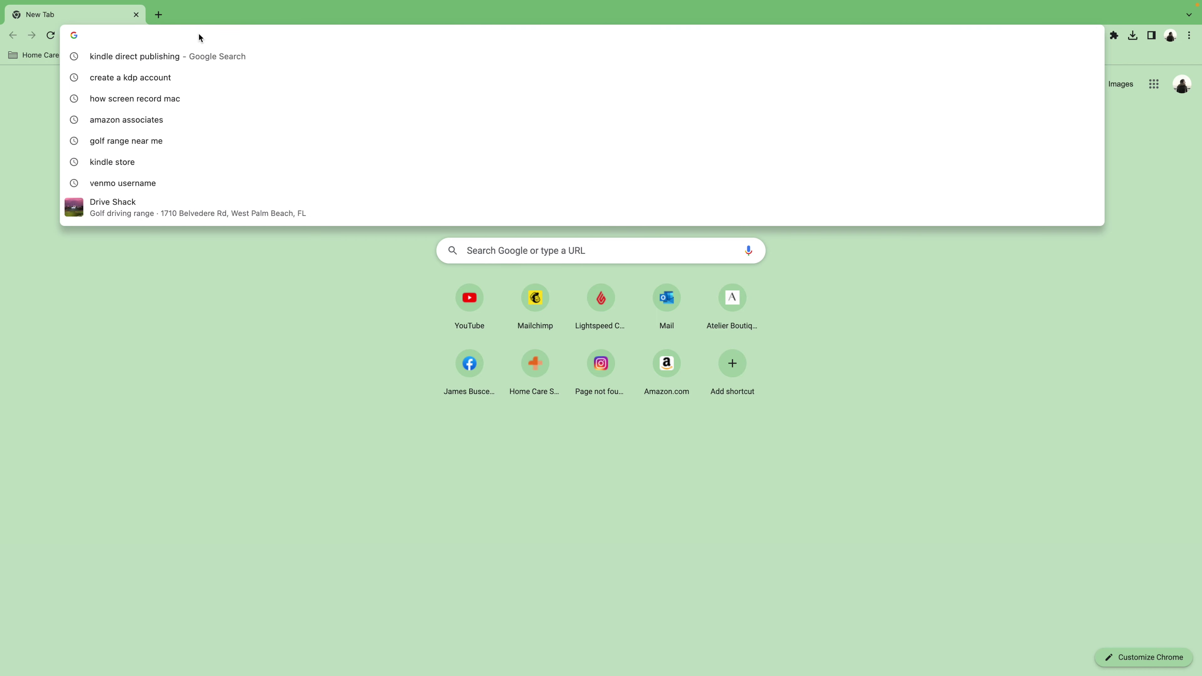
type("kindle direct publishing")
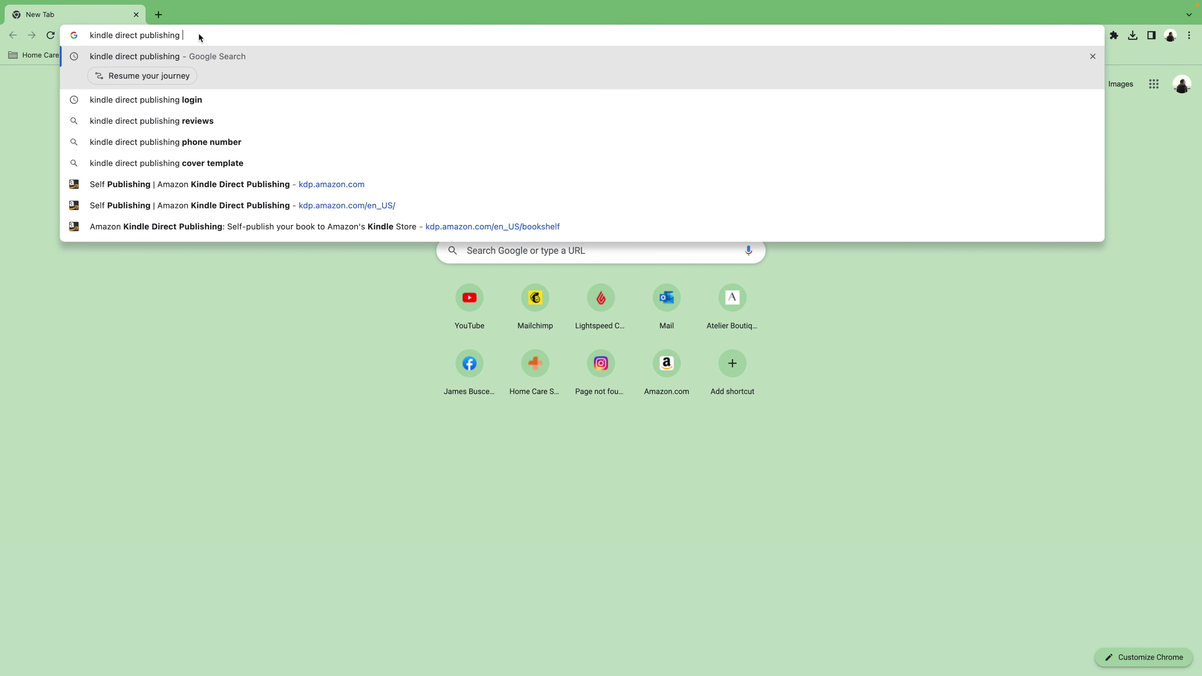
key("Return")
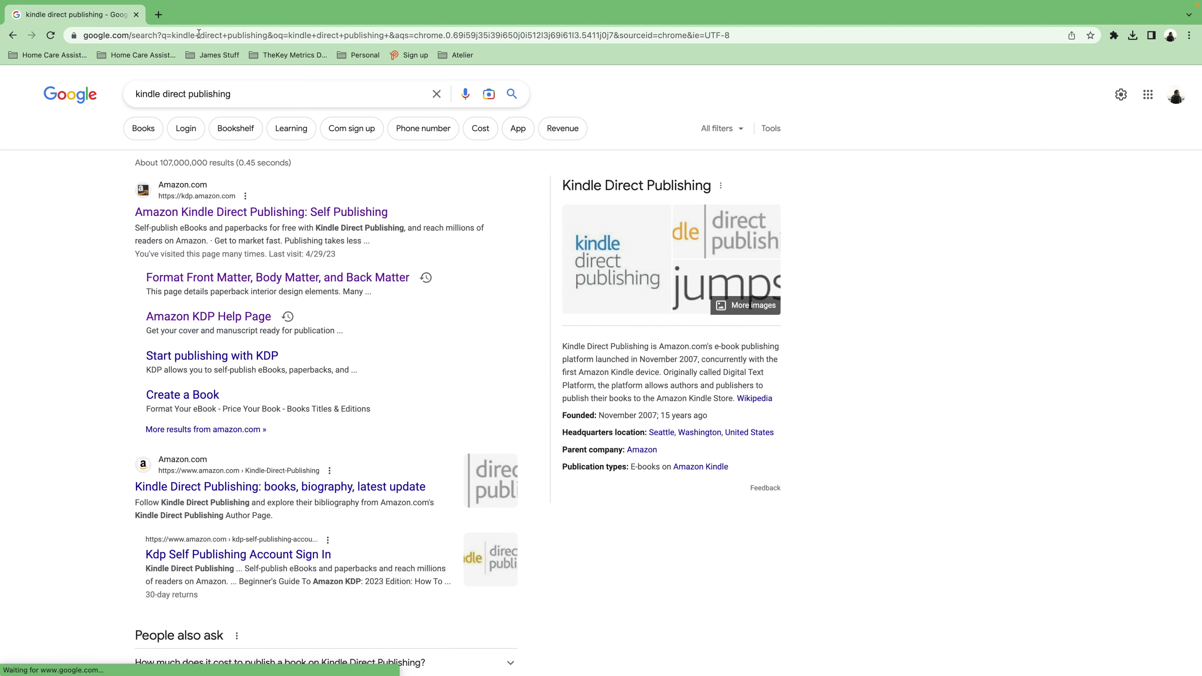
left_click(310, 213)
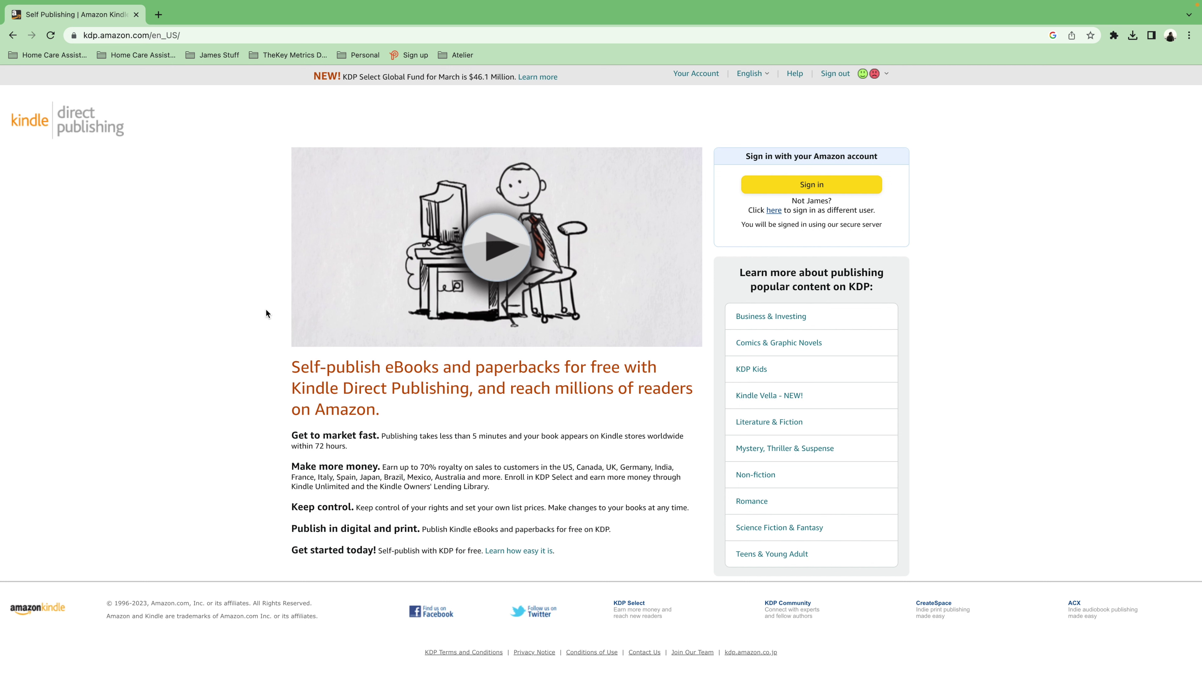
Sign in to KDP and review the Bookshelf's existing eBook and paperback entries.
left_click(779, 187)
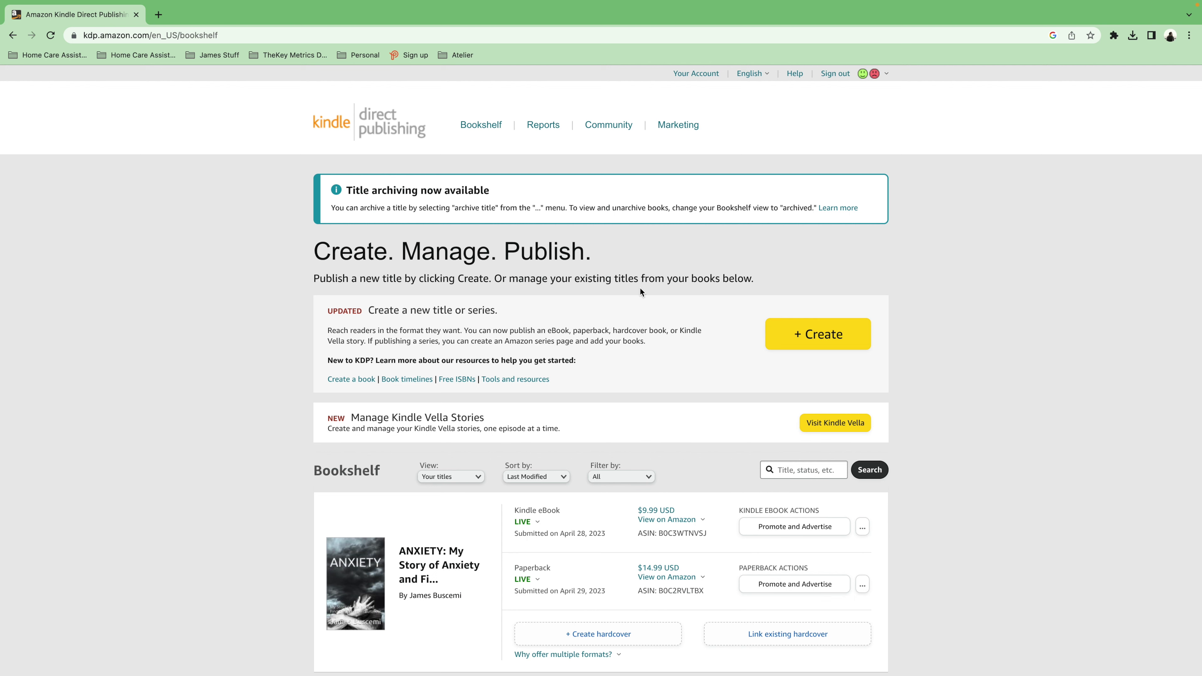
scroll(641, 289, "down", 4)
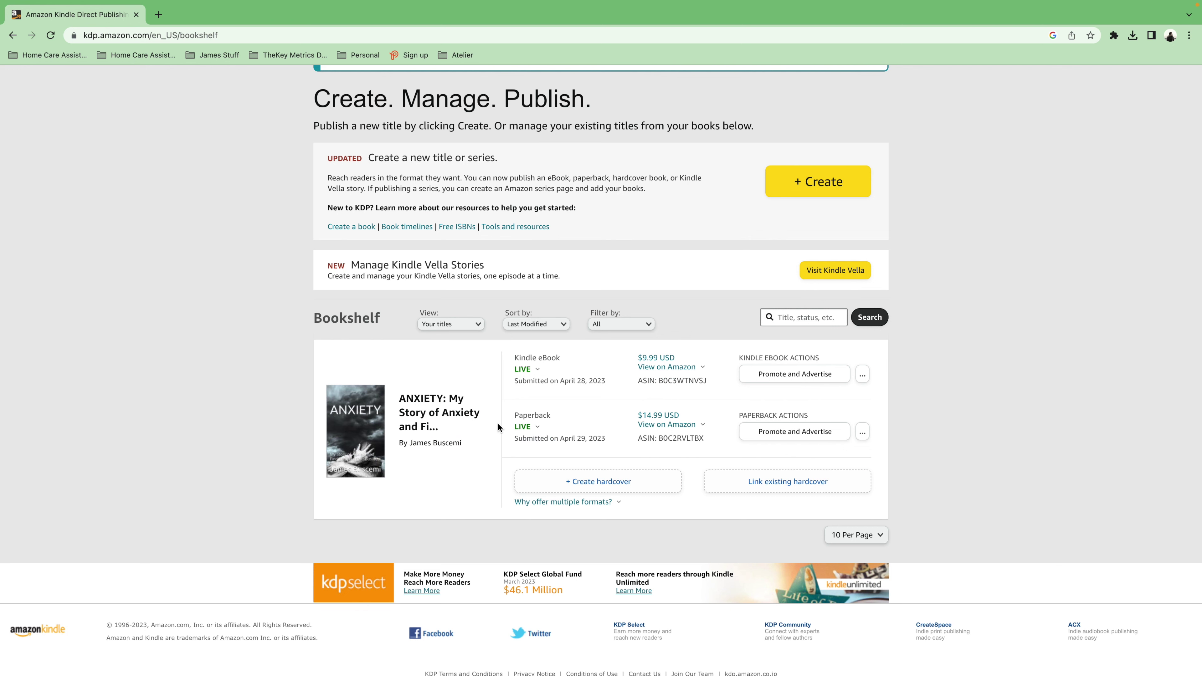
scroll(498, 424, "up", 3)
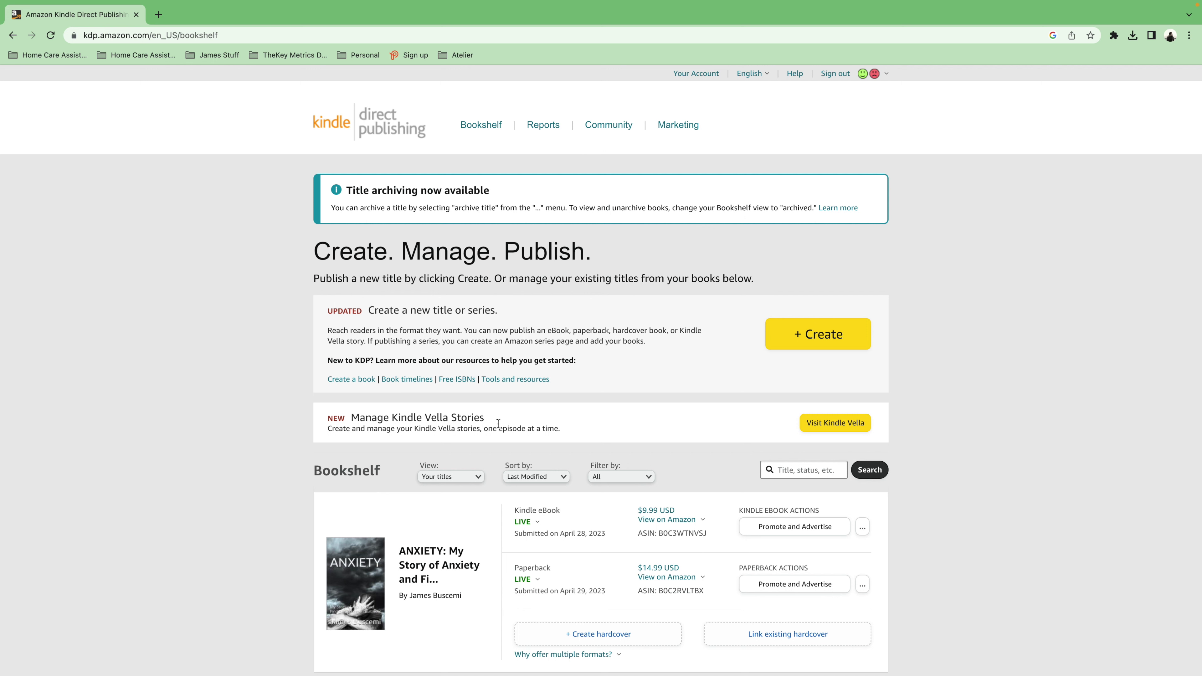
Open the KDP Help Center and browse its topics, highlighting the Book Formatting section.
left_click(796, 74)
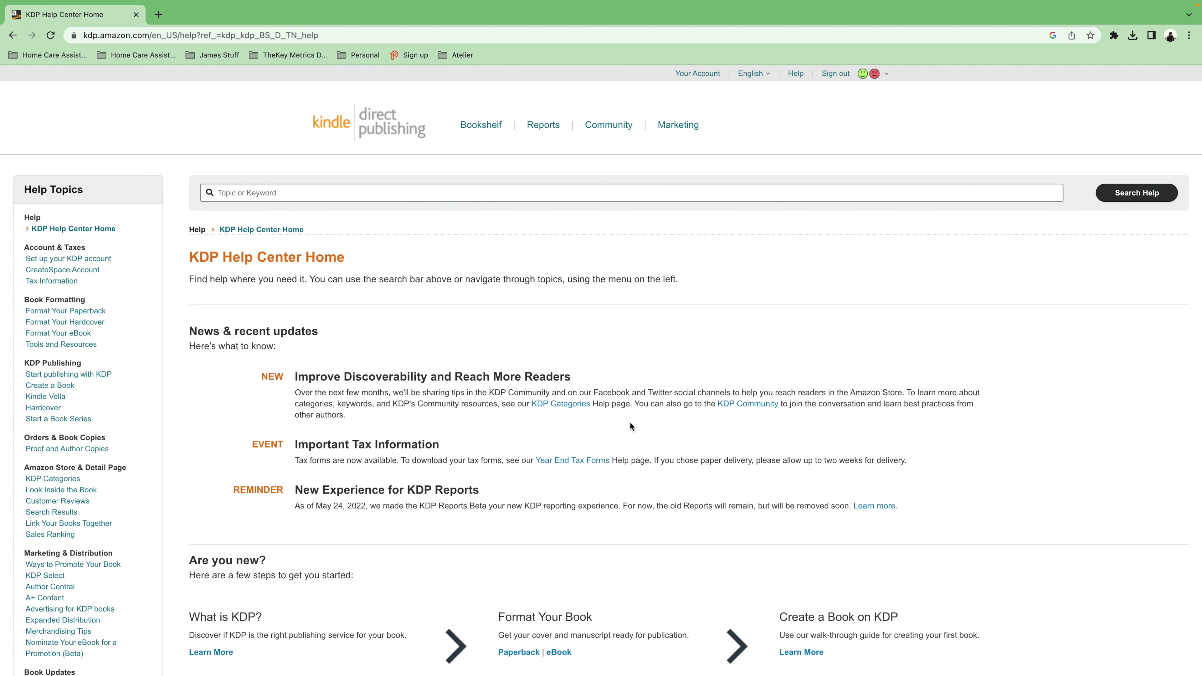
scroll(631, 424, "down", 1)
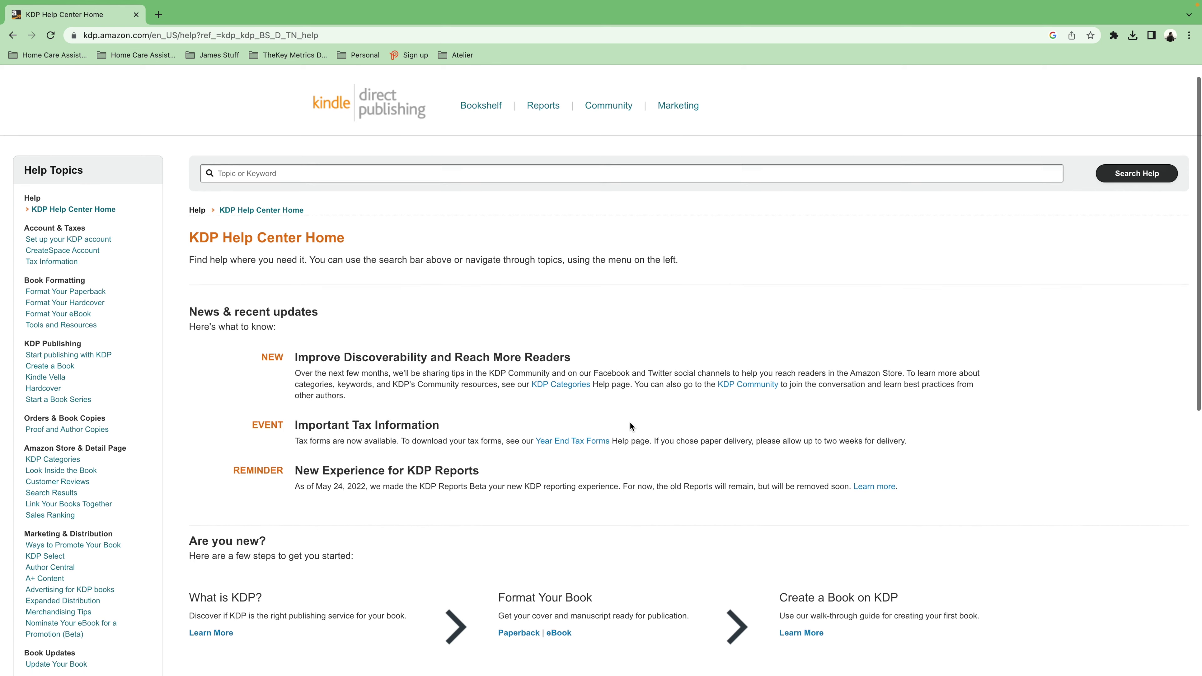
scroll(631, 426, "up", 1)
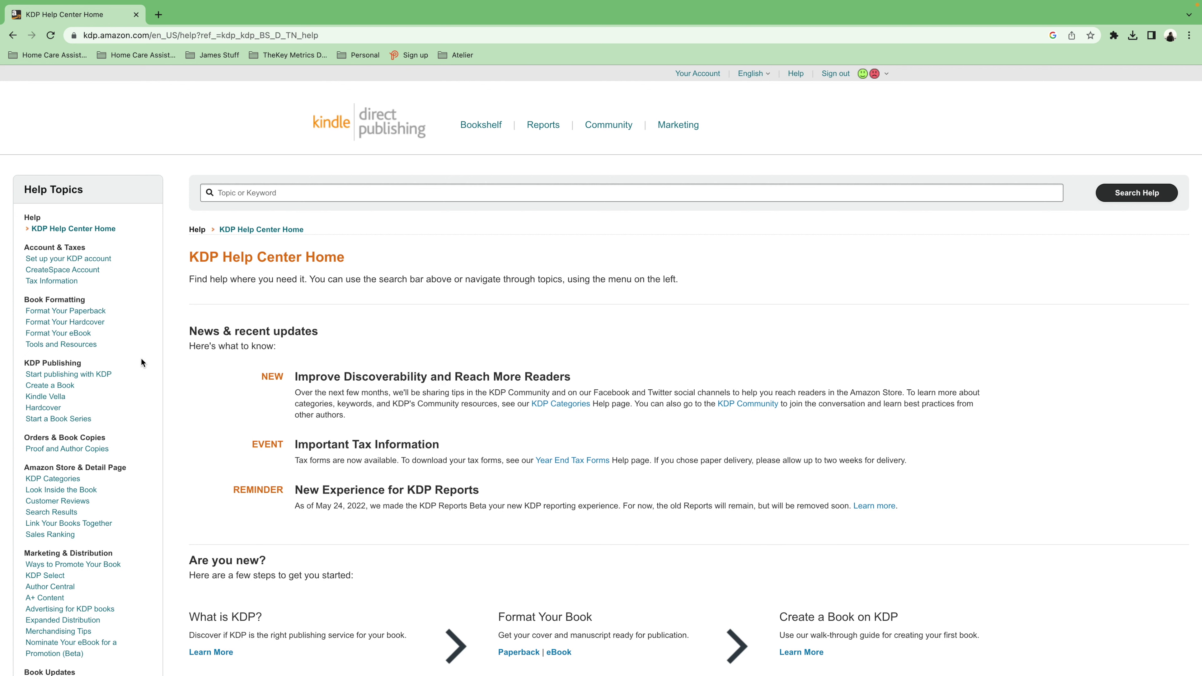
scroll(144, 152, "down", 2)
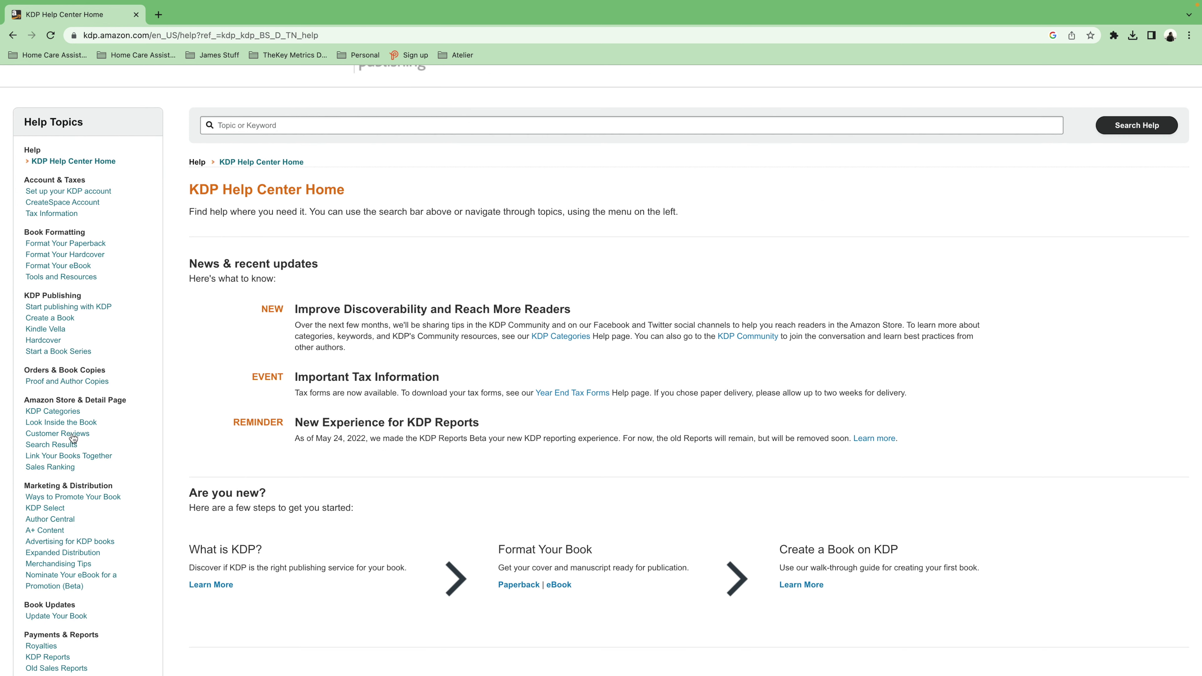
scroll(72, 592, "down", 3)
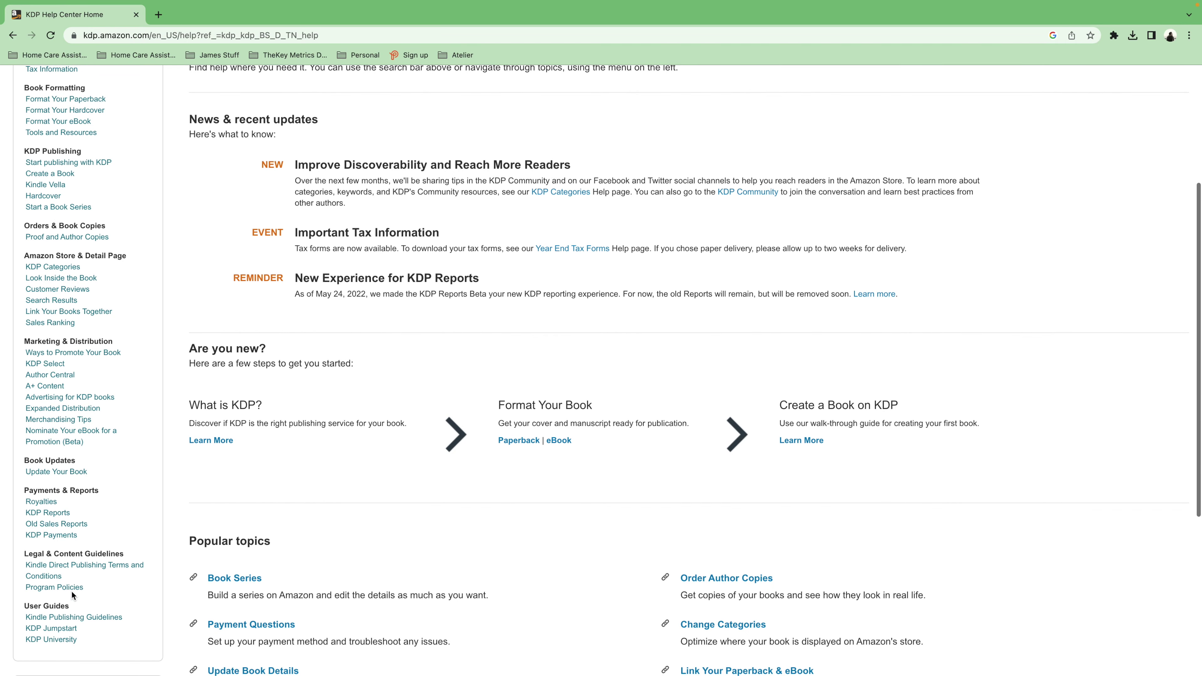
scroll(71, 592, "up", 2)
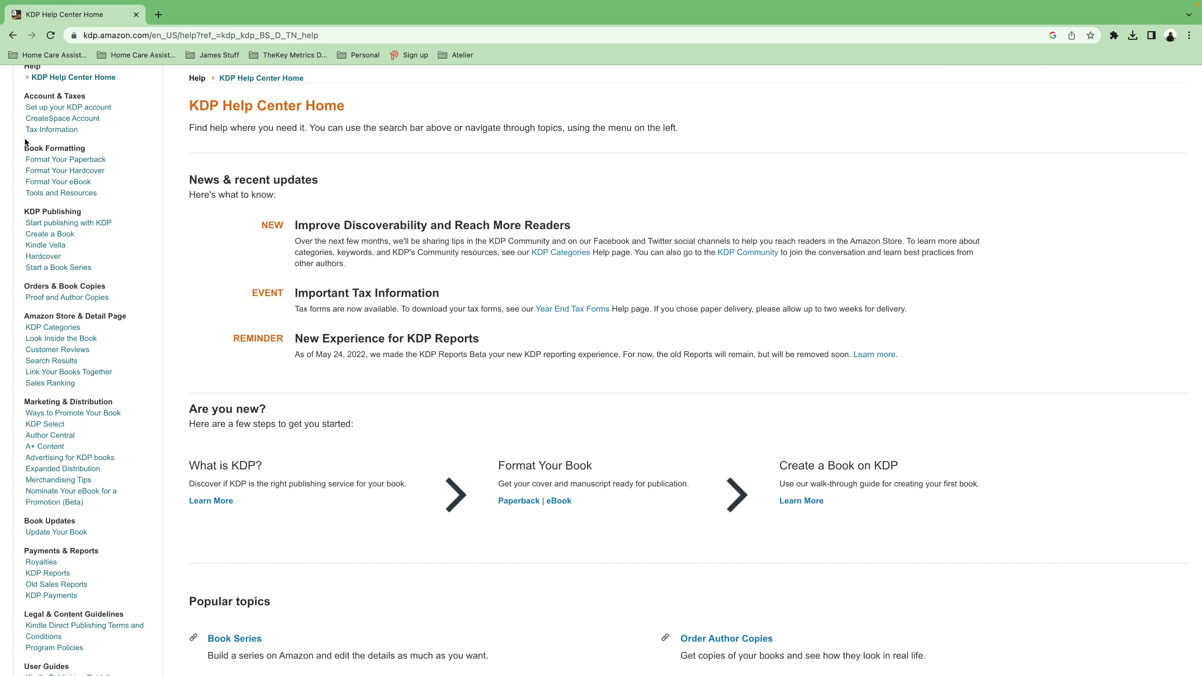
left_click_drag(22, 144, 101, 202)
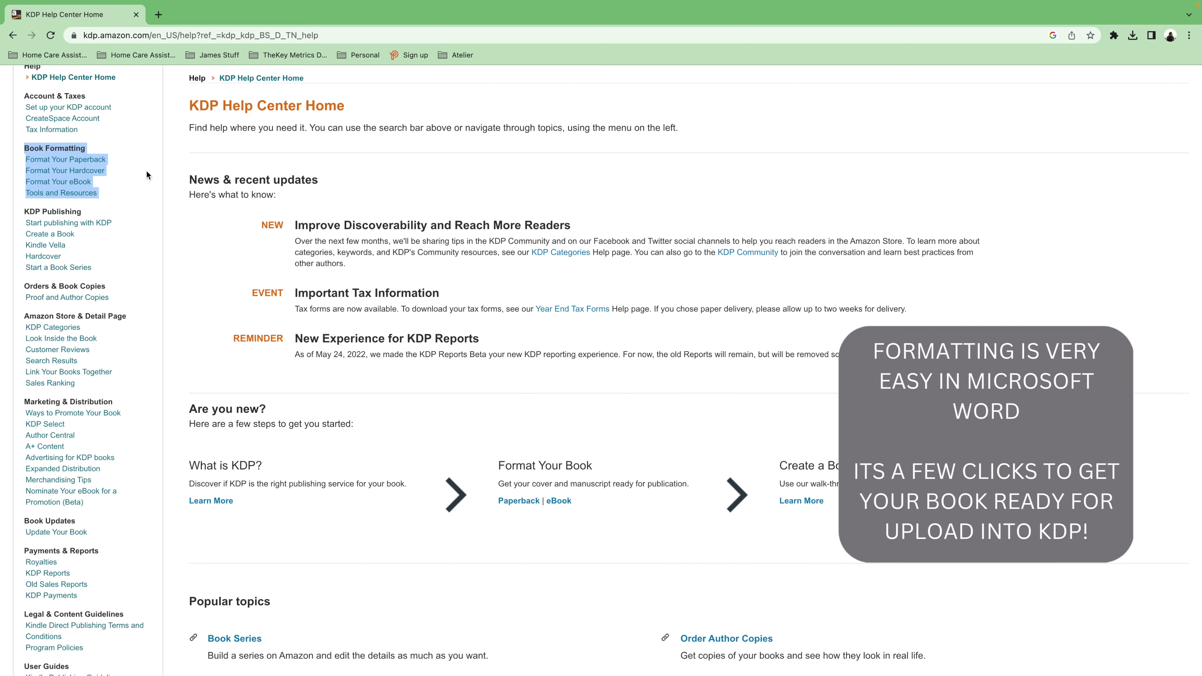
left_click(104, 166)
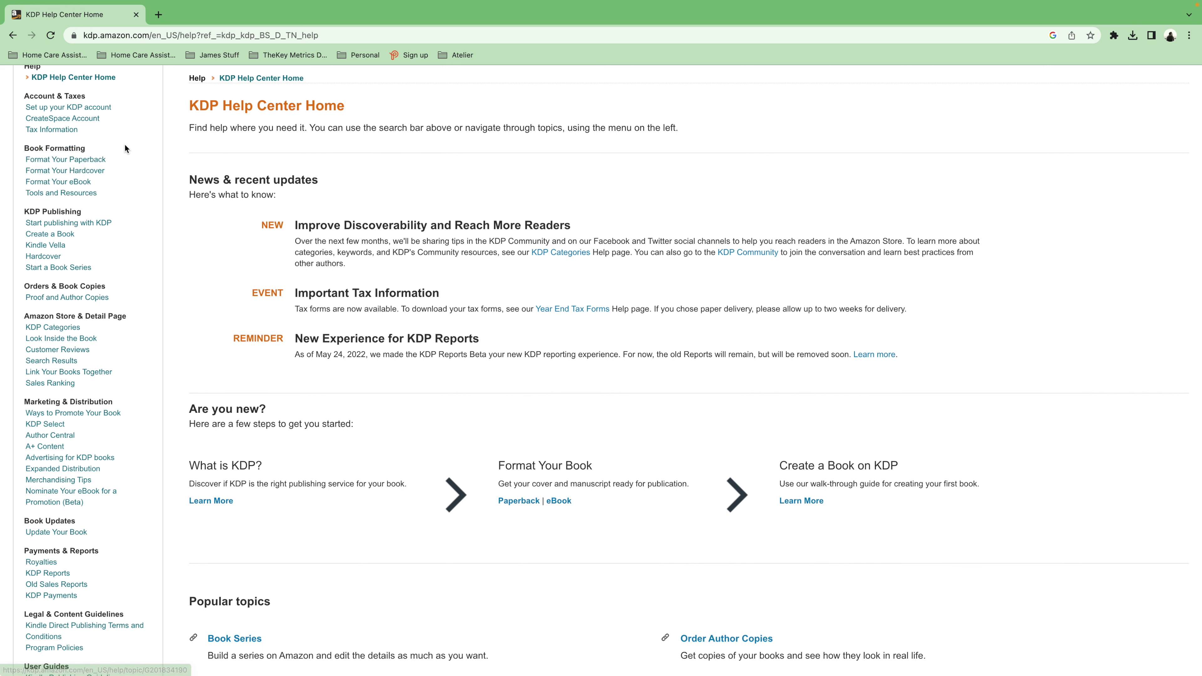
Open the Format Your Paperback help topic and scroll through it.
left_click(102, 161)
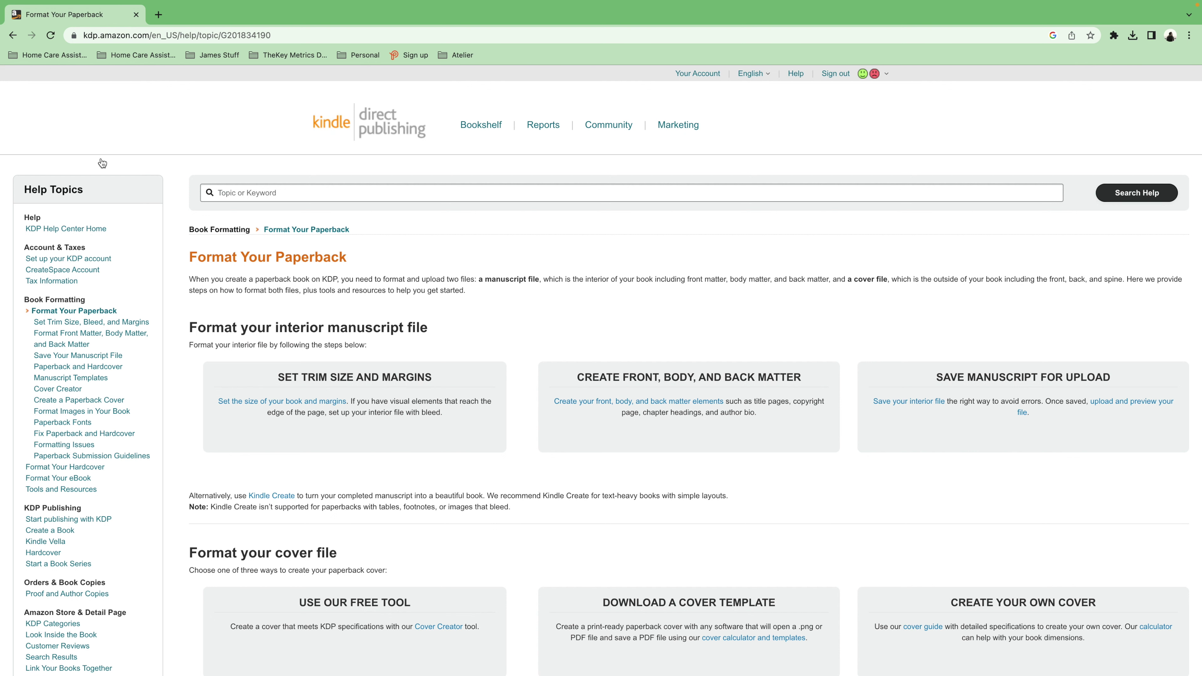
scroll(580, 353, "down", 2)
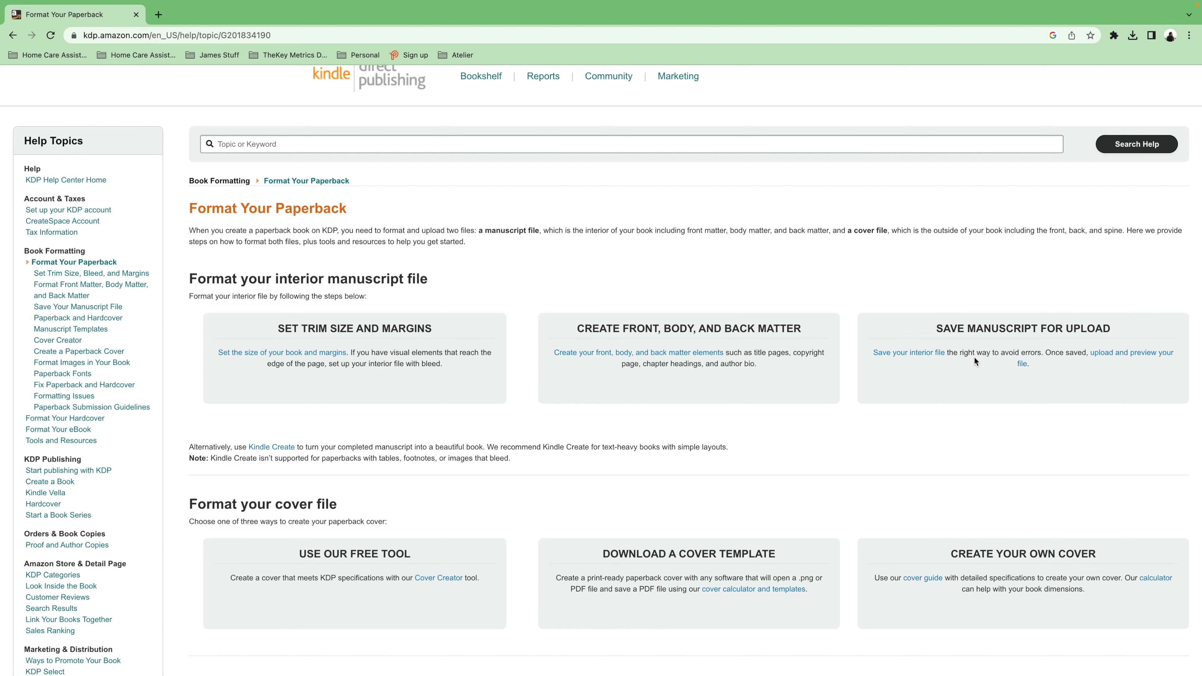
scroll(974, 360, "down", 3)
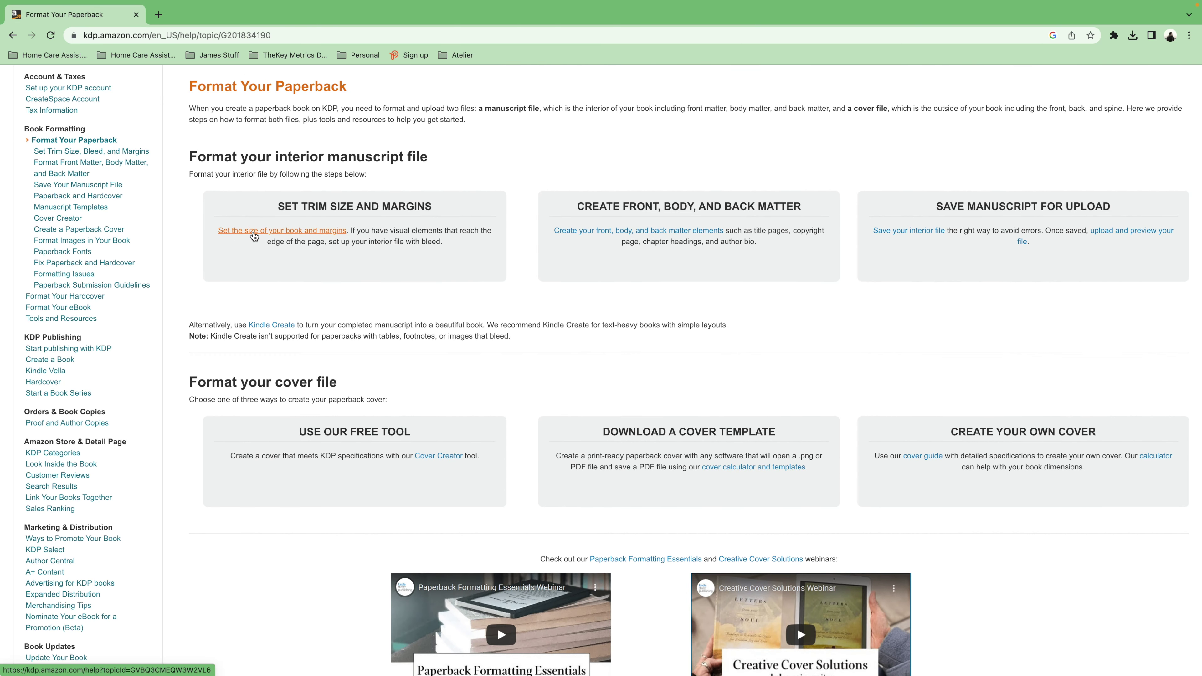
Open the 'Set Trim Size, Bleed, and Margins' guide in a new tab and read through it.
left_click(255, 232)
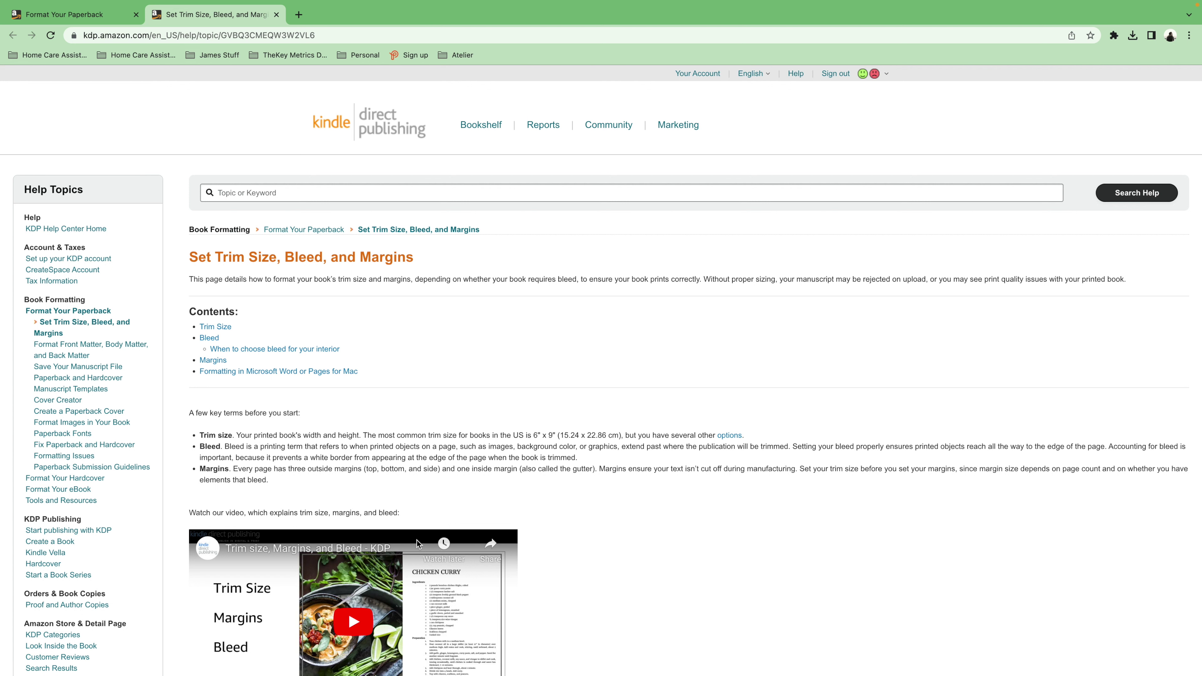
scroll(418, 540, "down", 3)
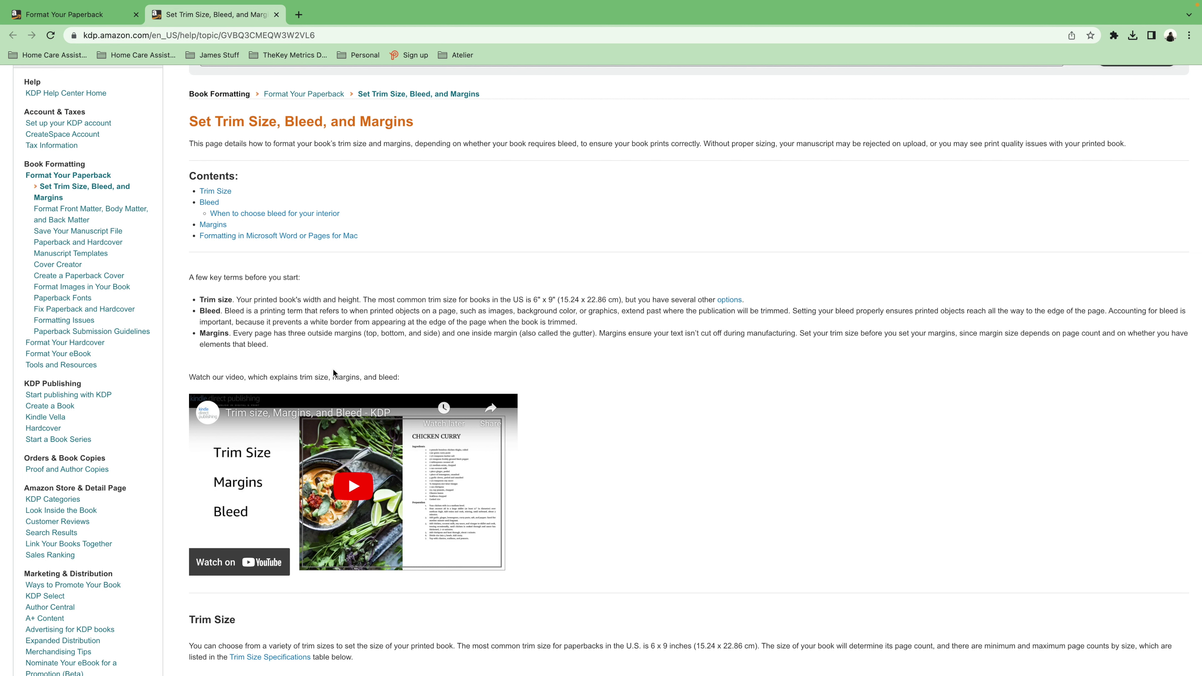
scroll(333, 370, "up", 2)
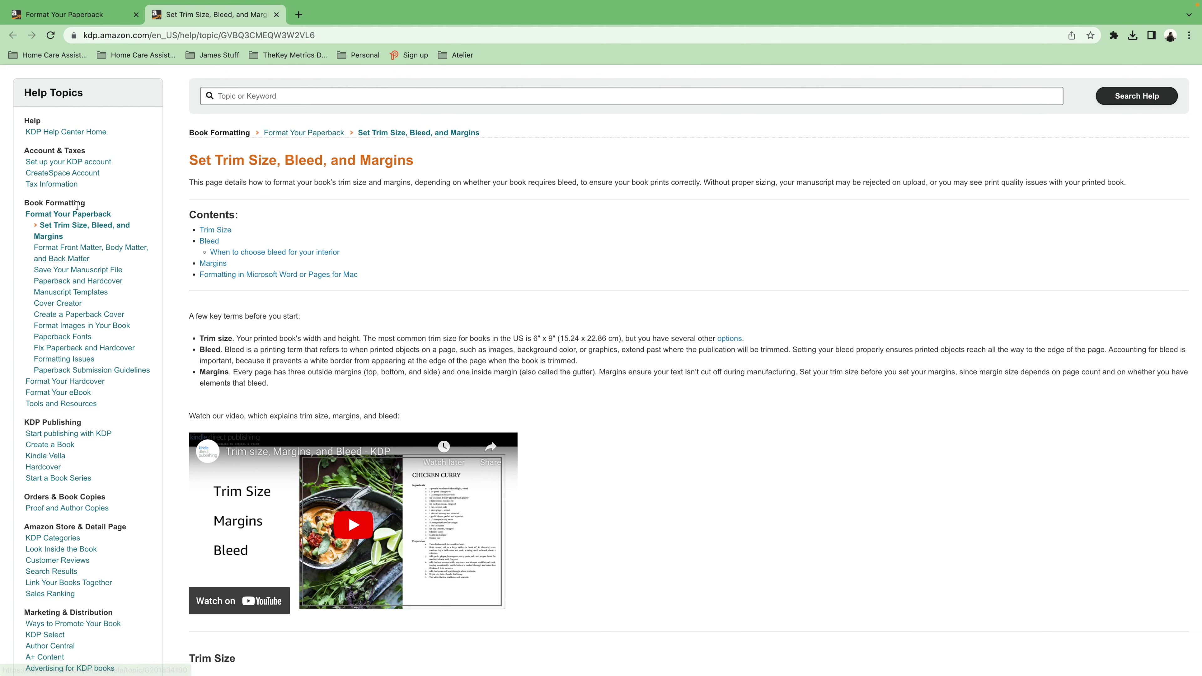
scroll(133, 349, "down", 5)
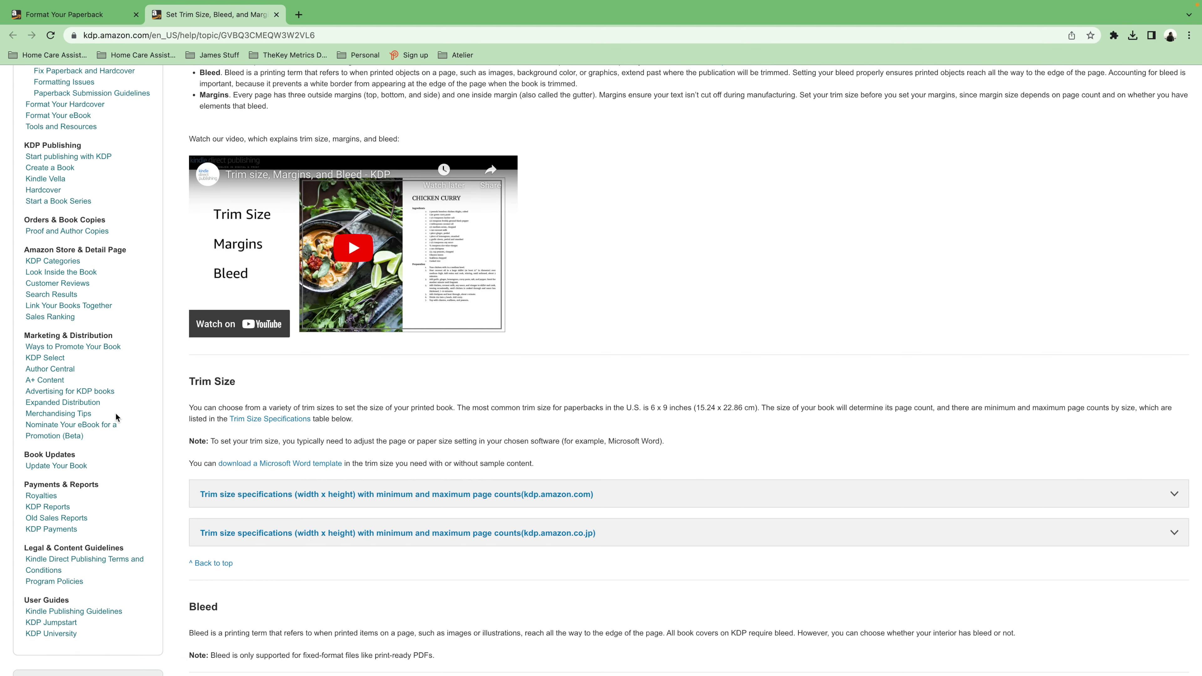
Open the Royalties help page and look it over.
left_click(36, 497)
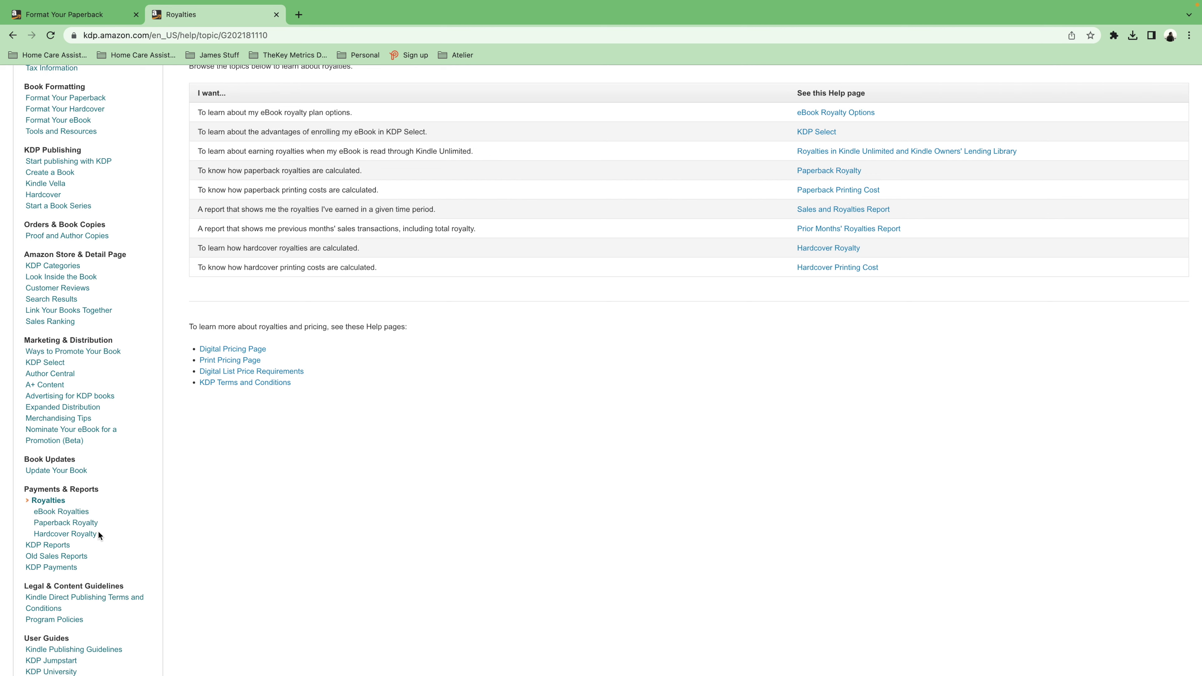
scroll(154, 227, "up", 5)
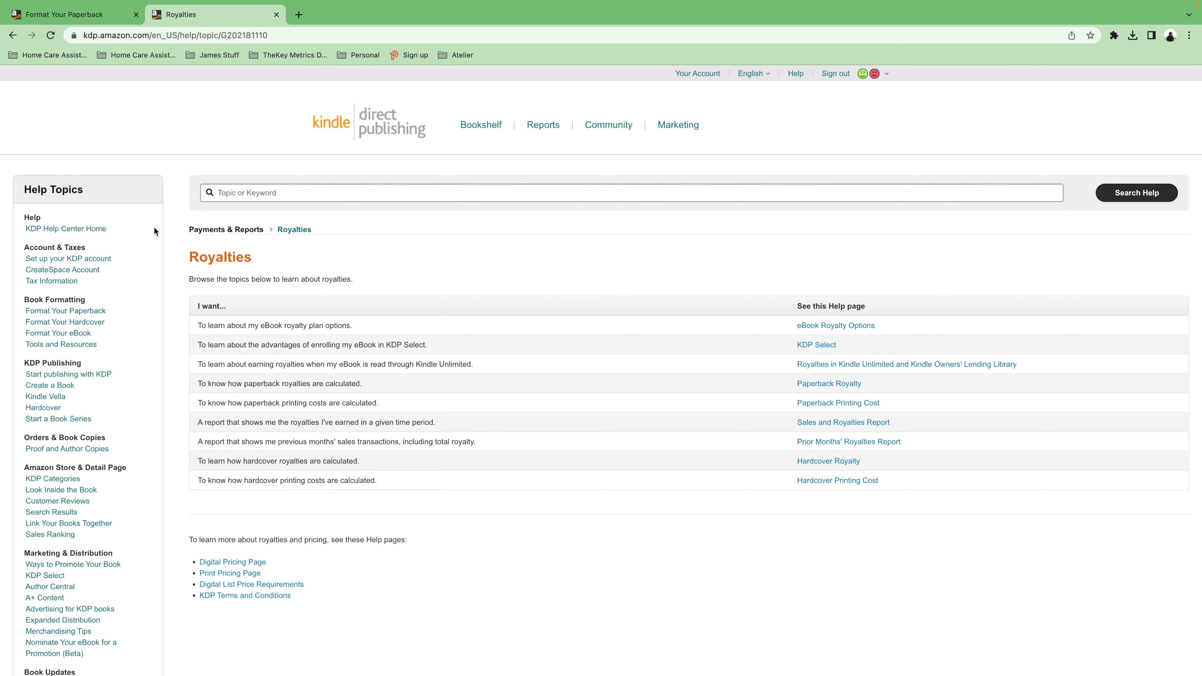
scroll(154, 231, "down", 10)
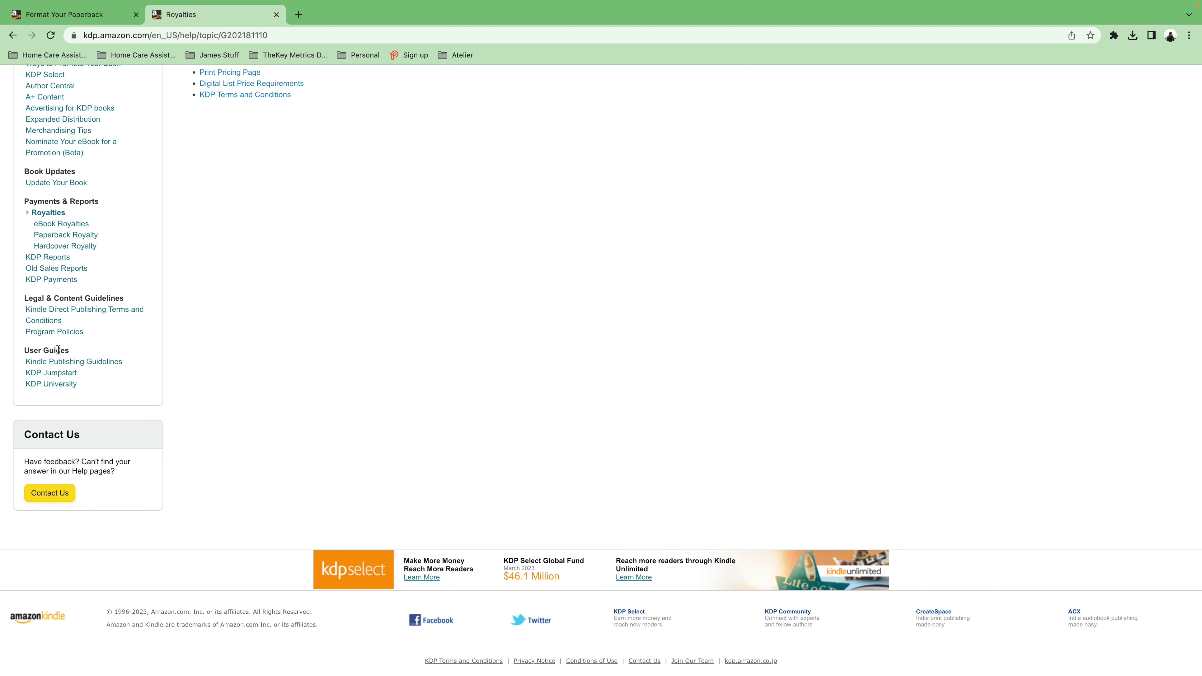
Read through the KDP Jumpstart guide, then go back to the Bookshelf.
left_click(51, 373)
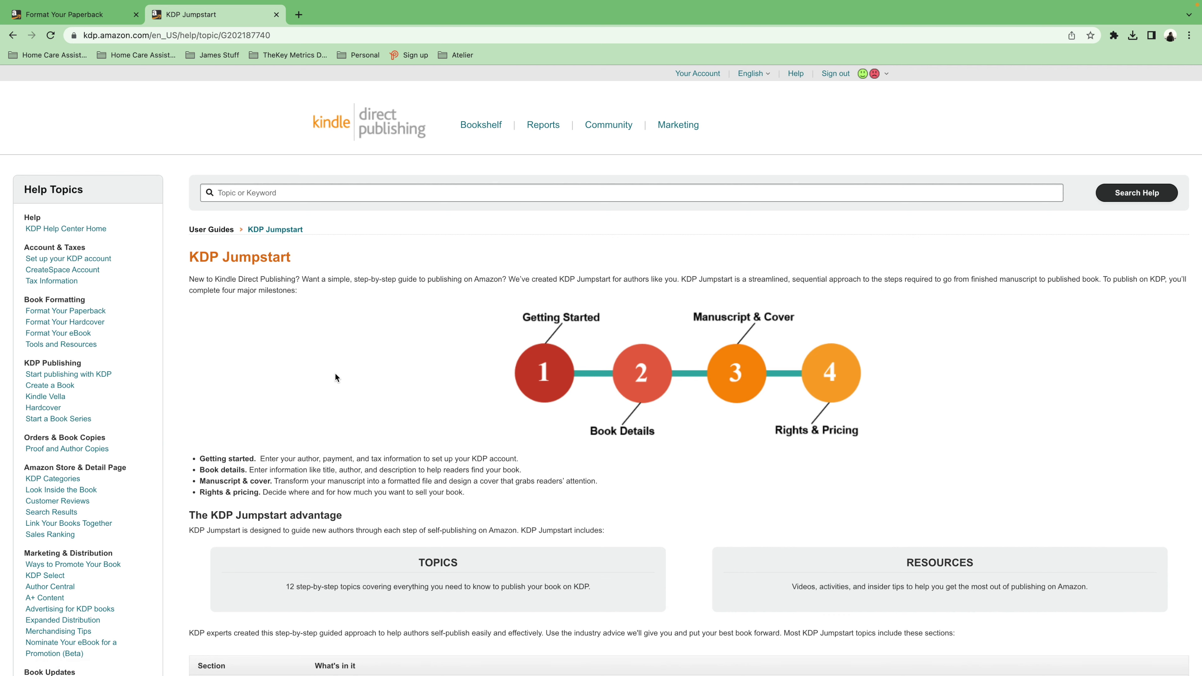
scroll(335, 378, "down", 6)
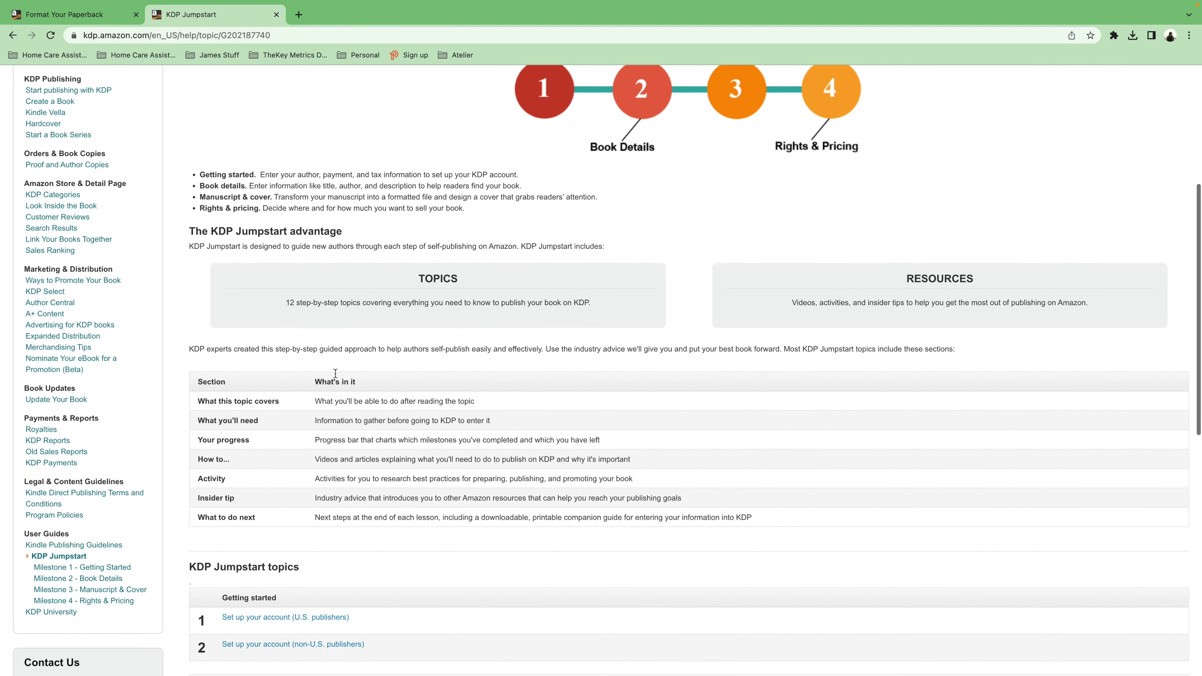
scroll(335, 374, "down", 9)
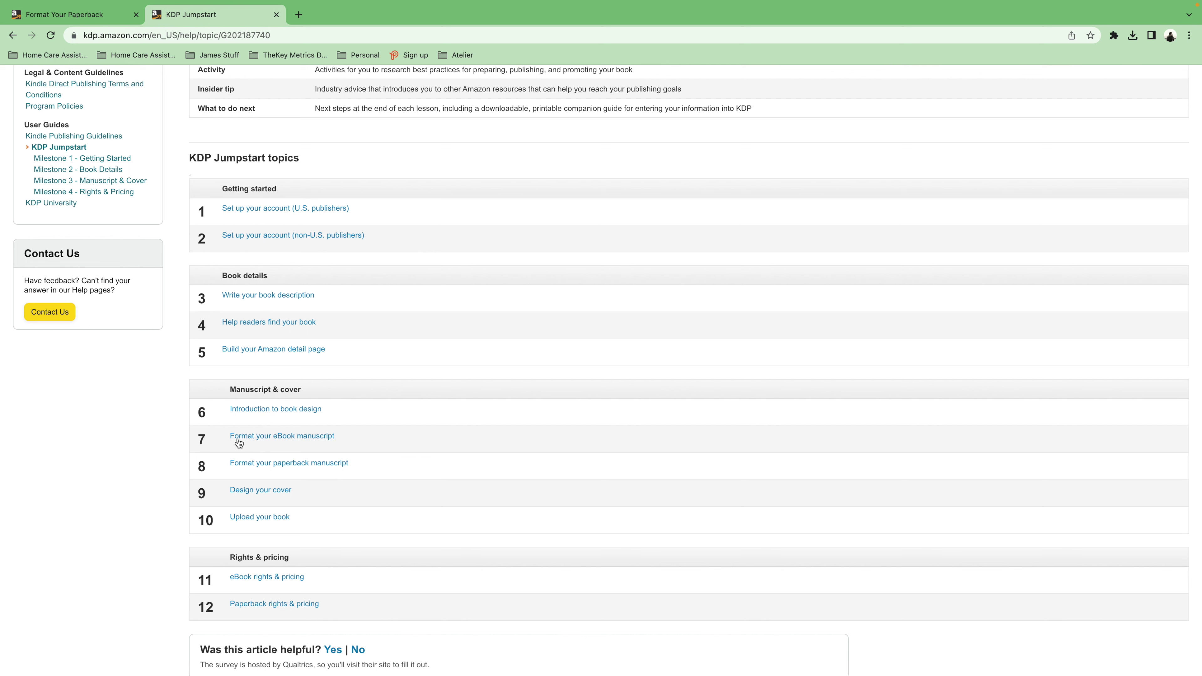
scroll(259, 570, "down", 2)
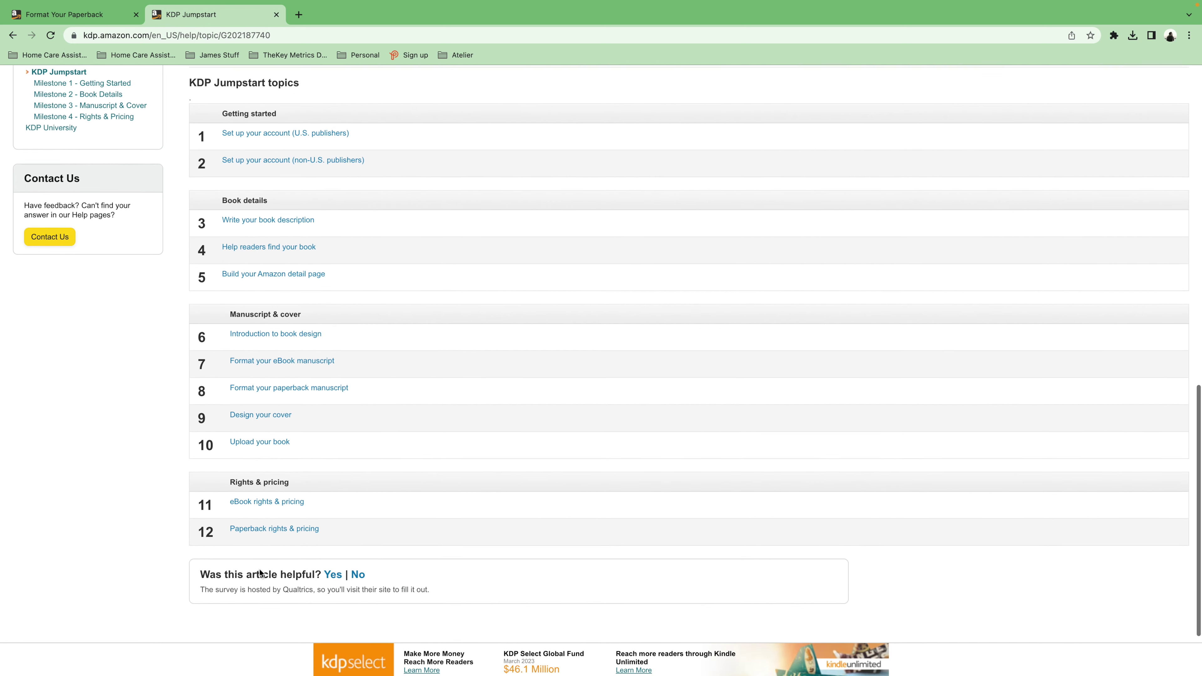
scroll(259, 573, "up", 1)
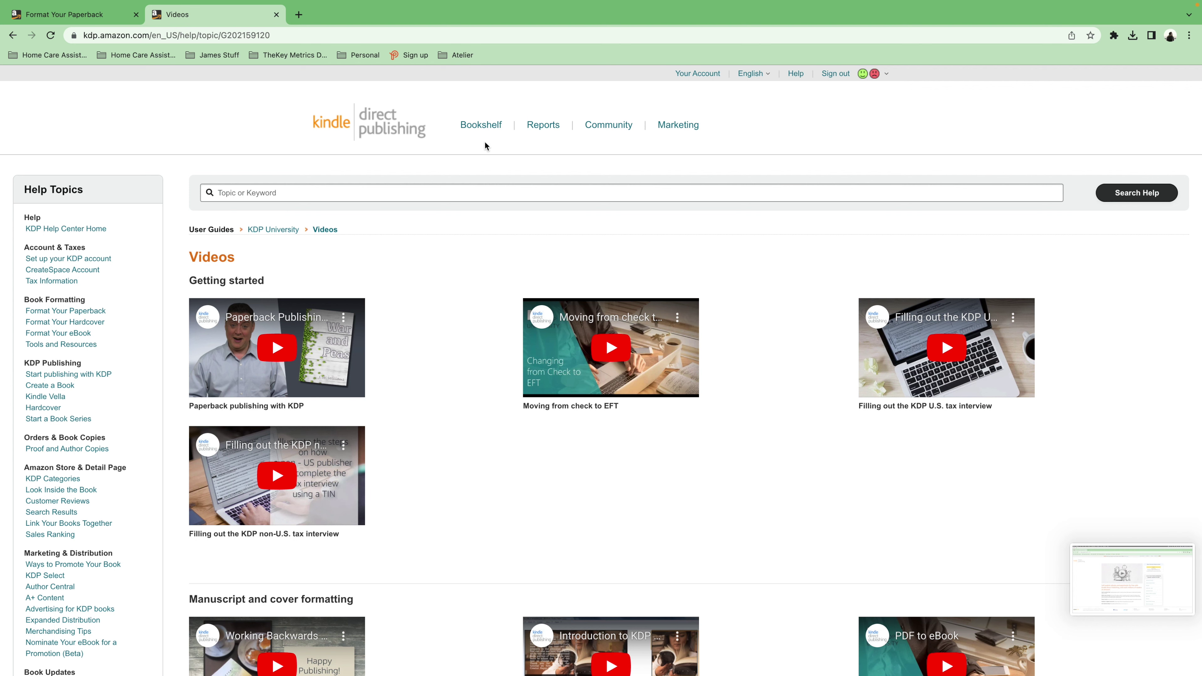
left_click(482, 127)
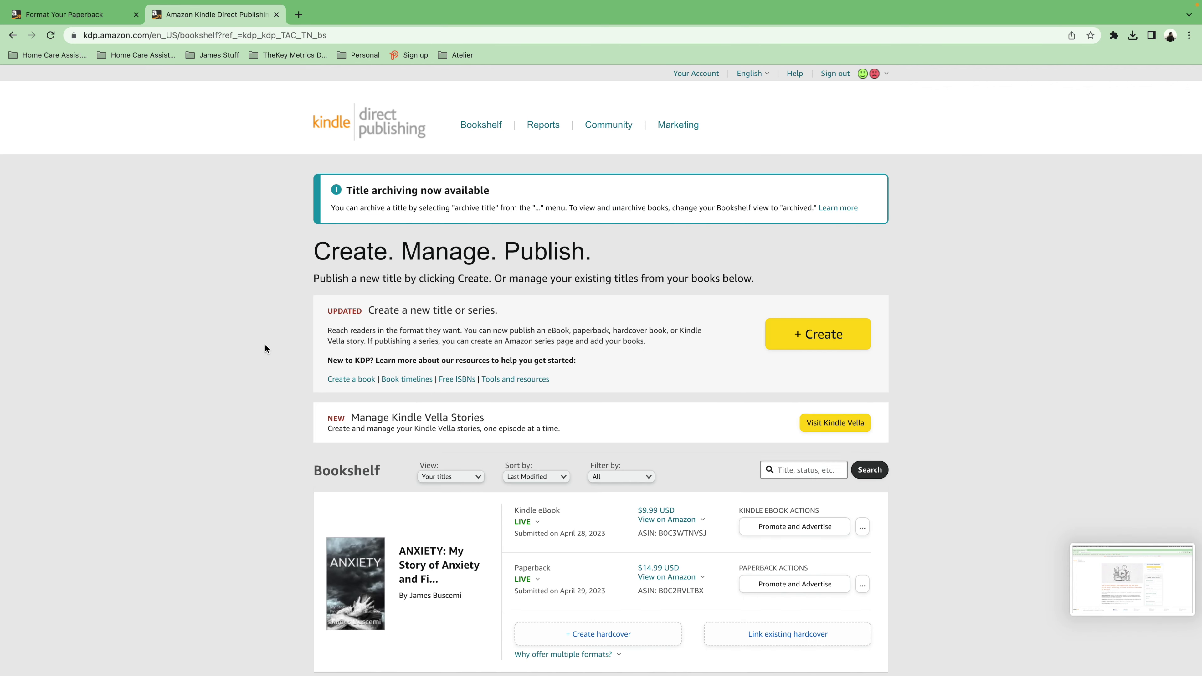
Scroll past the existing ANXIETY titles and bring up the Create New page.
scroll(208, 344, "down", 2)
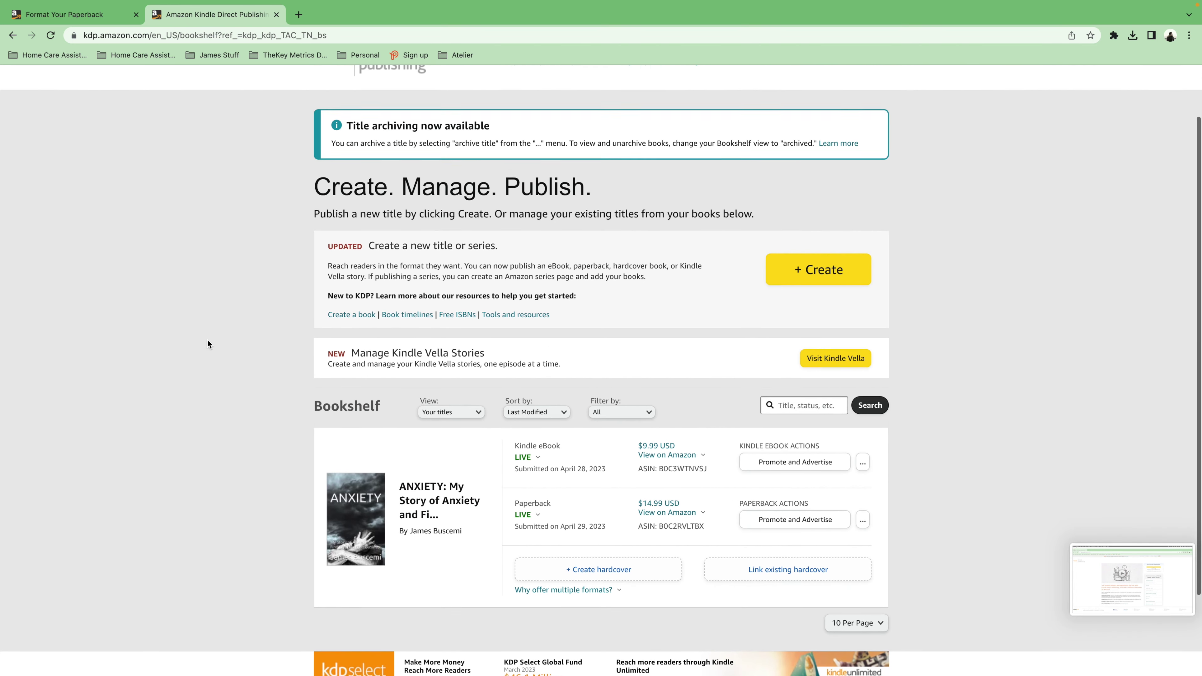
scroll(208, 340, "down", 1)
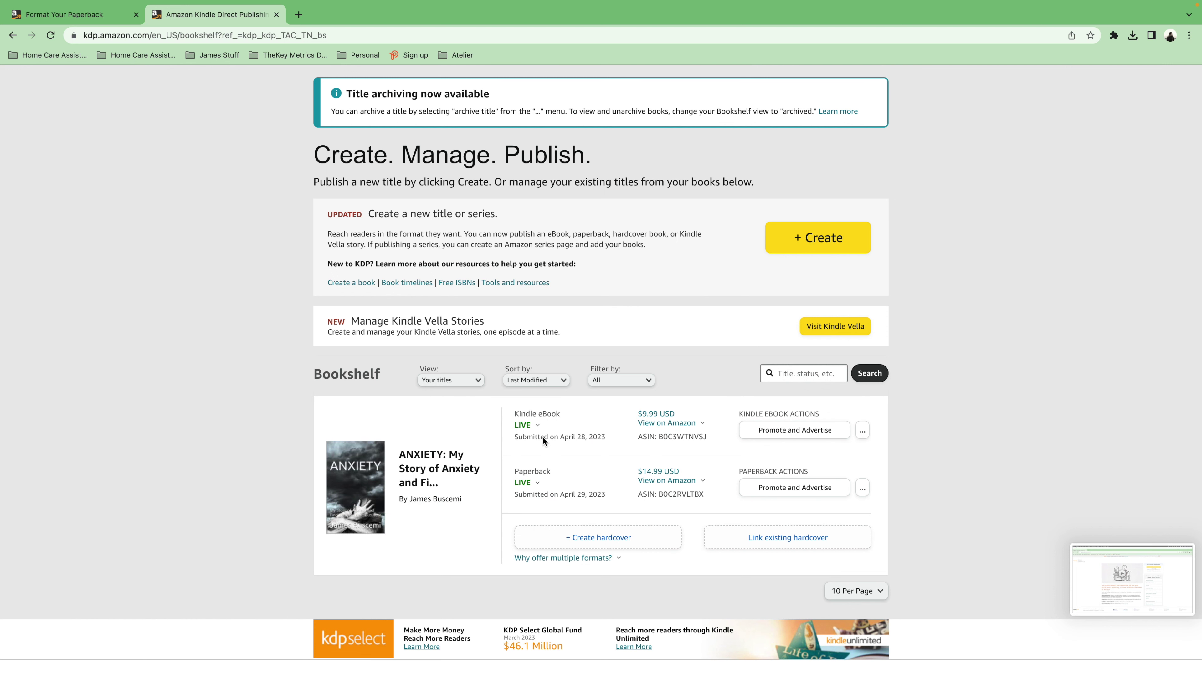
left_click(824, 241)
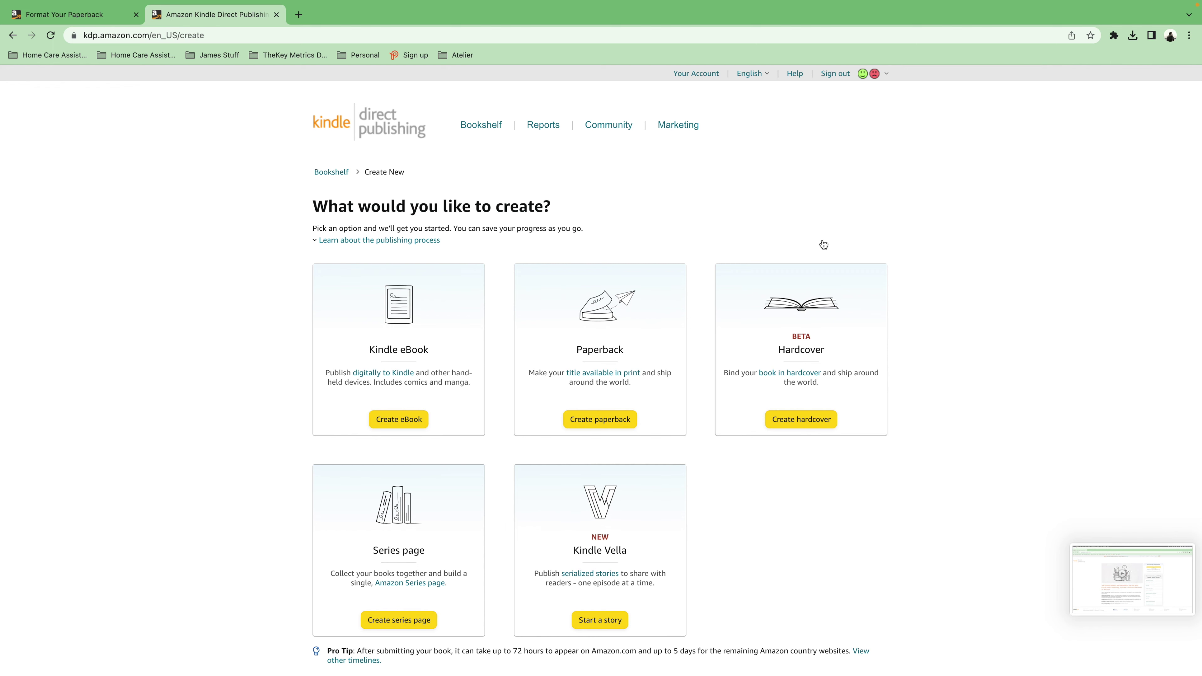
Choose 'Create paperback' to open a blank Paperback Details form.
scroll(824, 245, "down", 1)
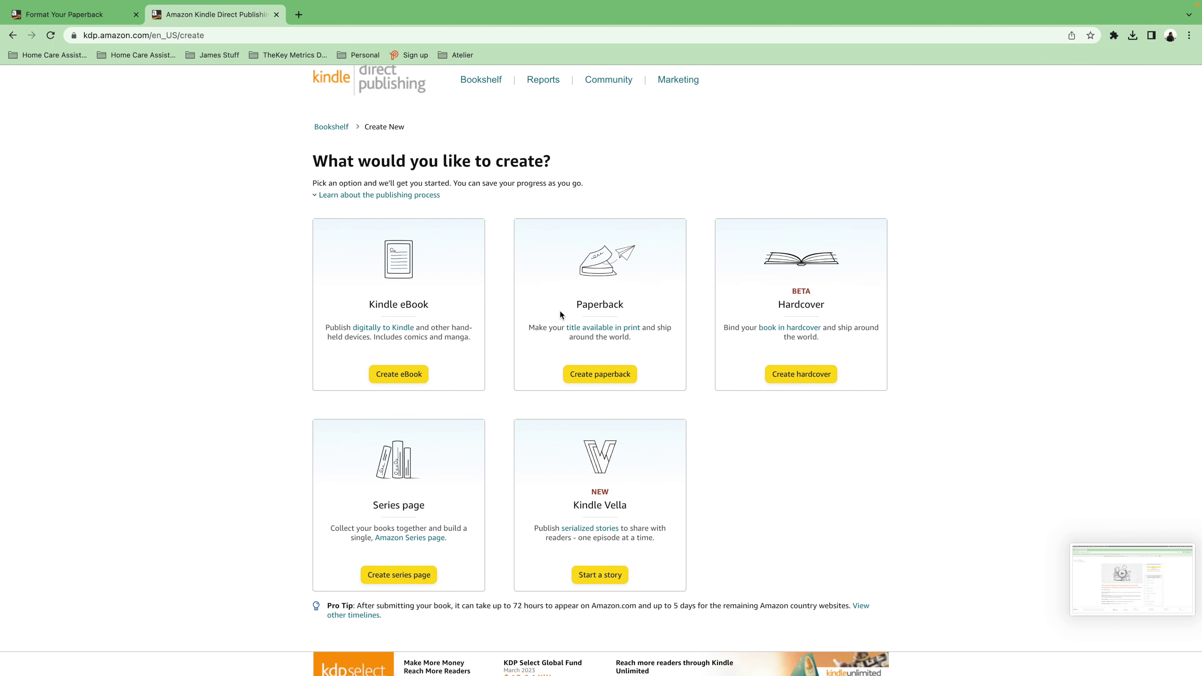
left_click(600, 376)
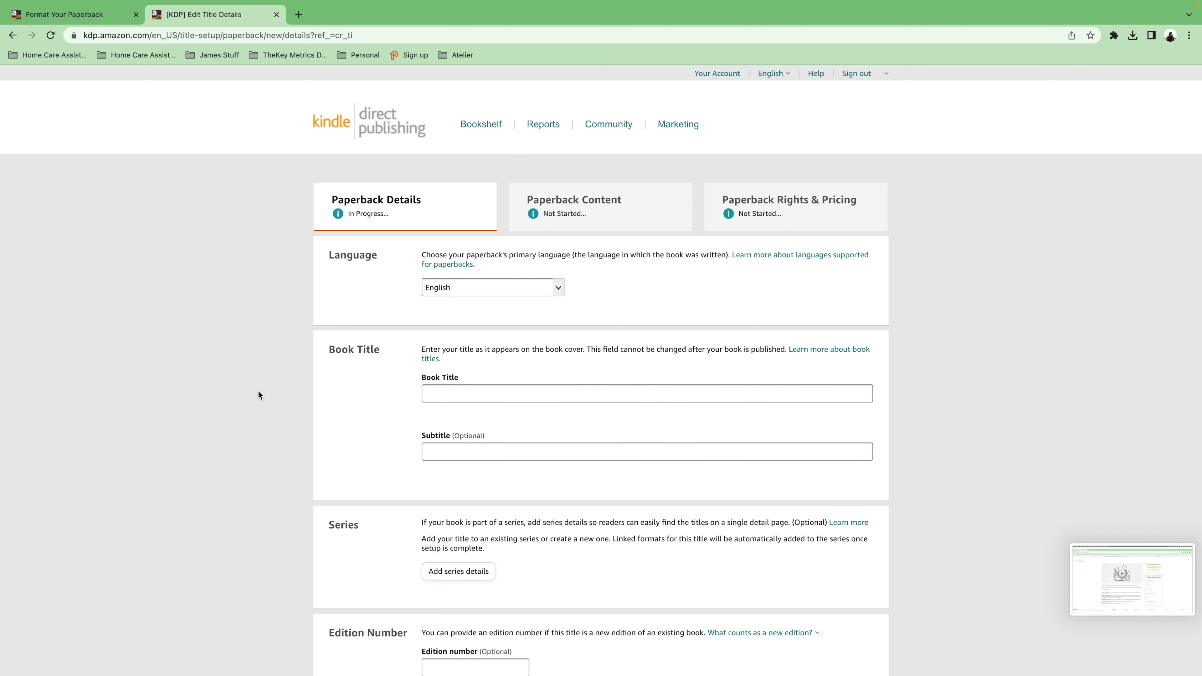
left_click(561, 291)
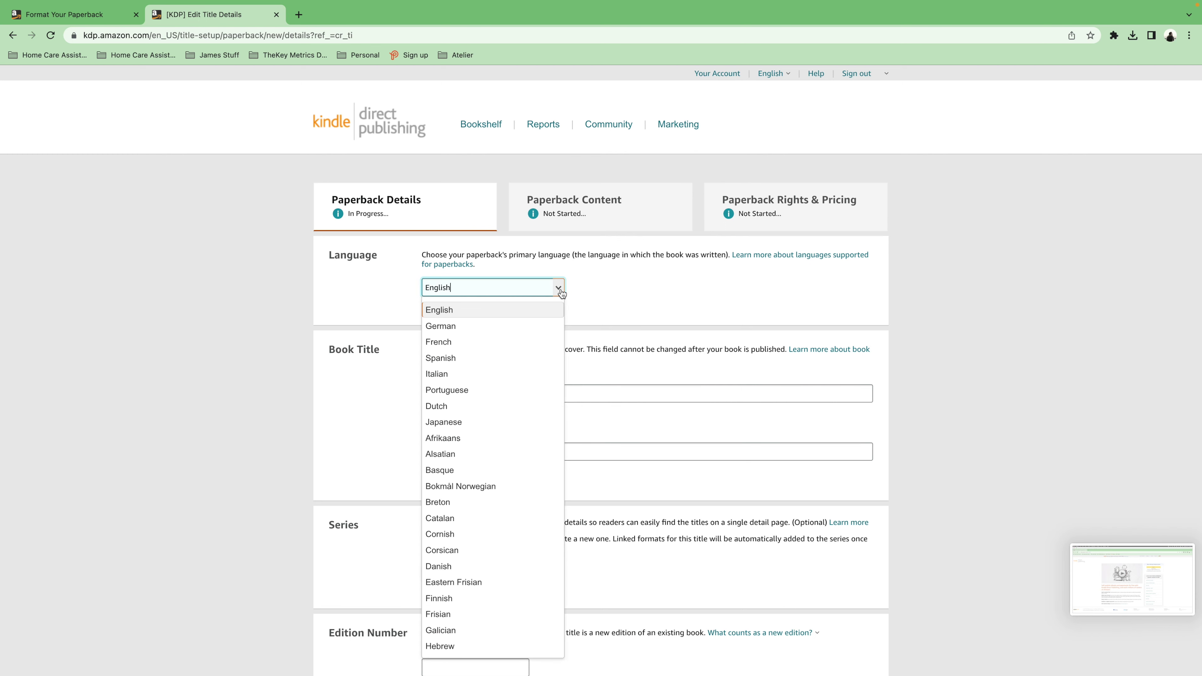
left_click(544, 310)
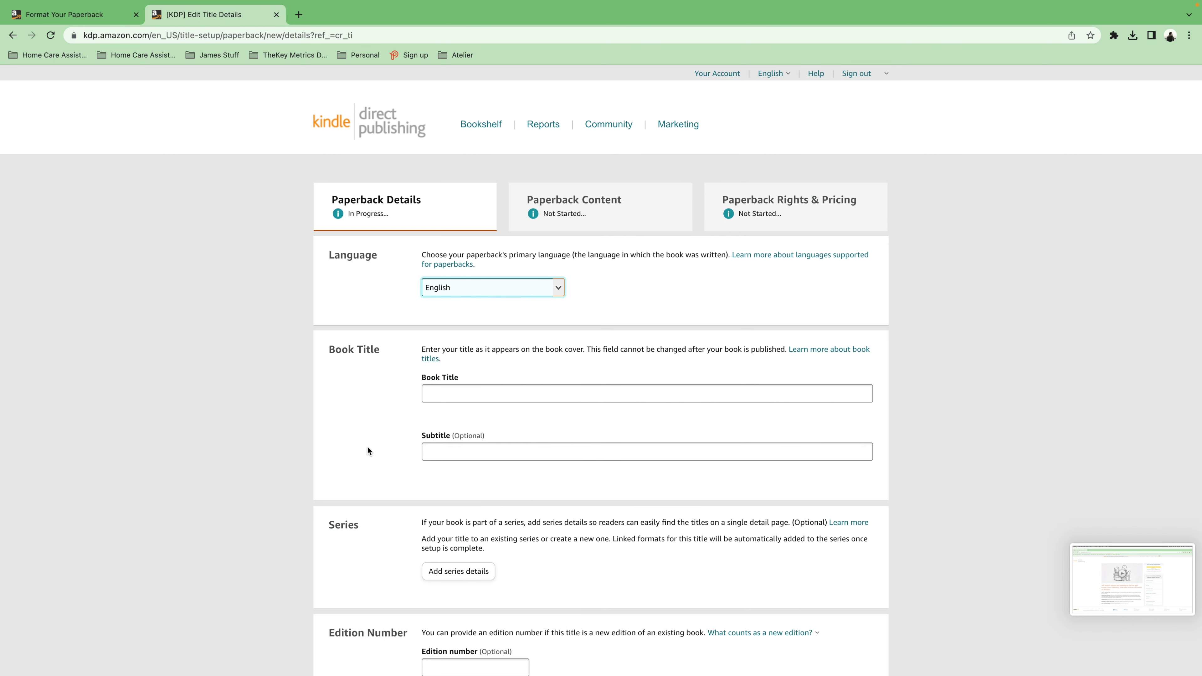
left_click(457, 397)
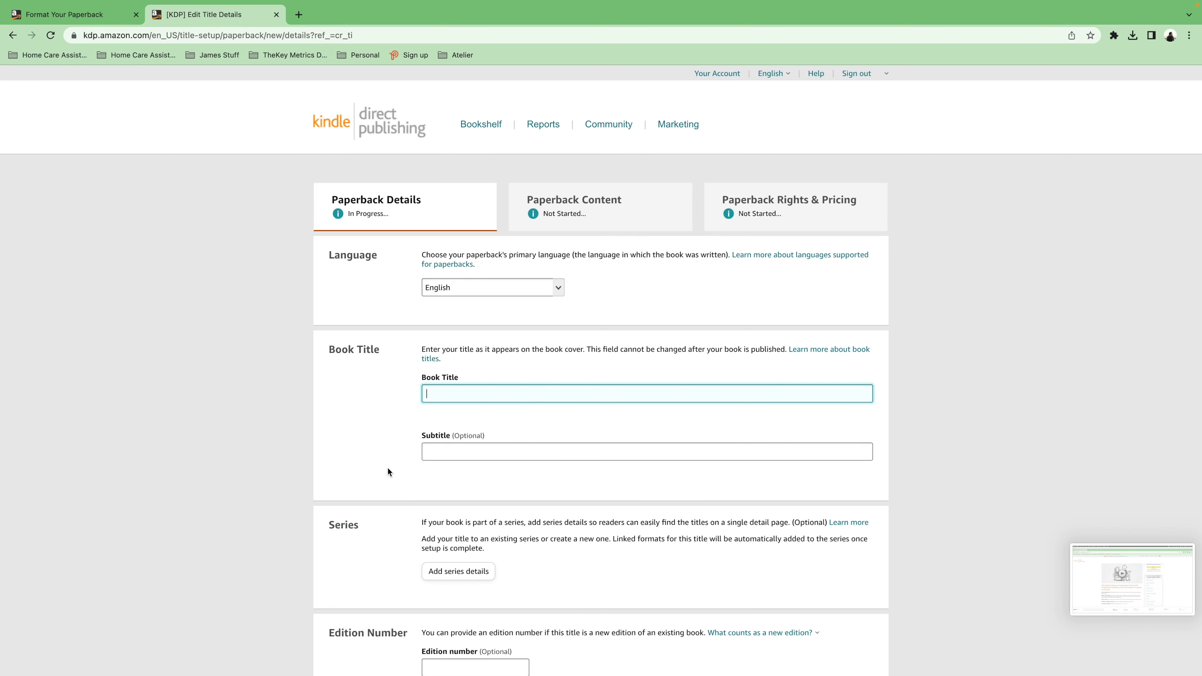
key("Tab")
scroll(388, 468, "down", 3)
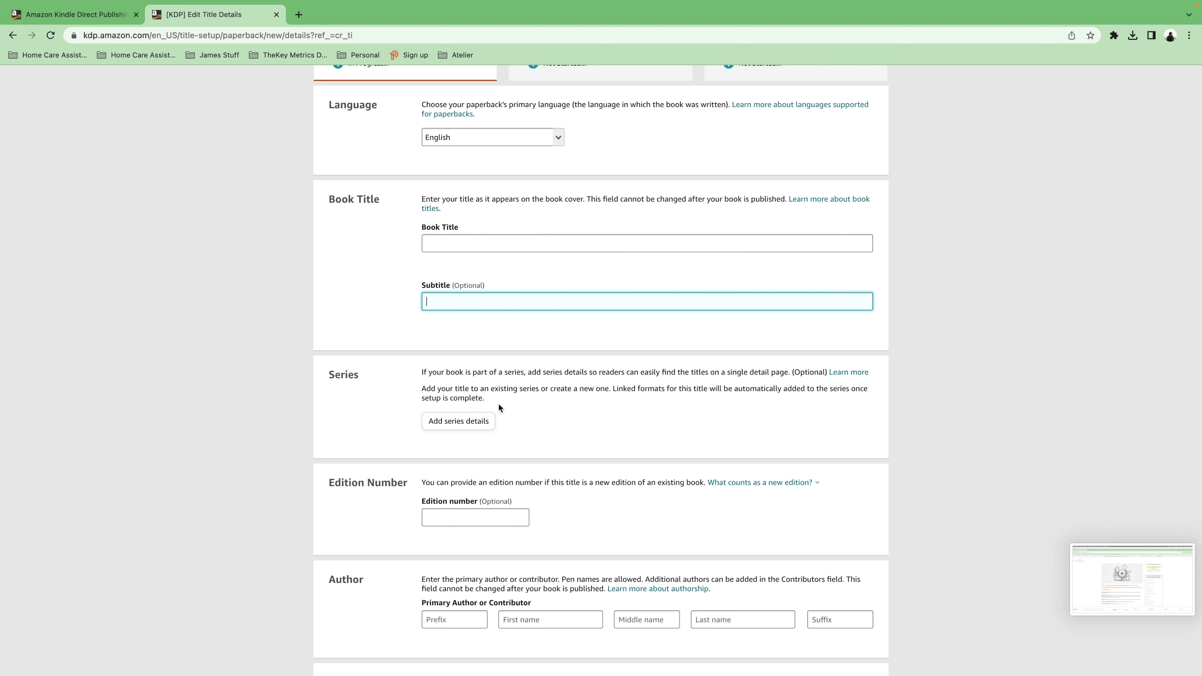
scroll(498, 404, "down", 2)
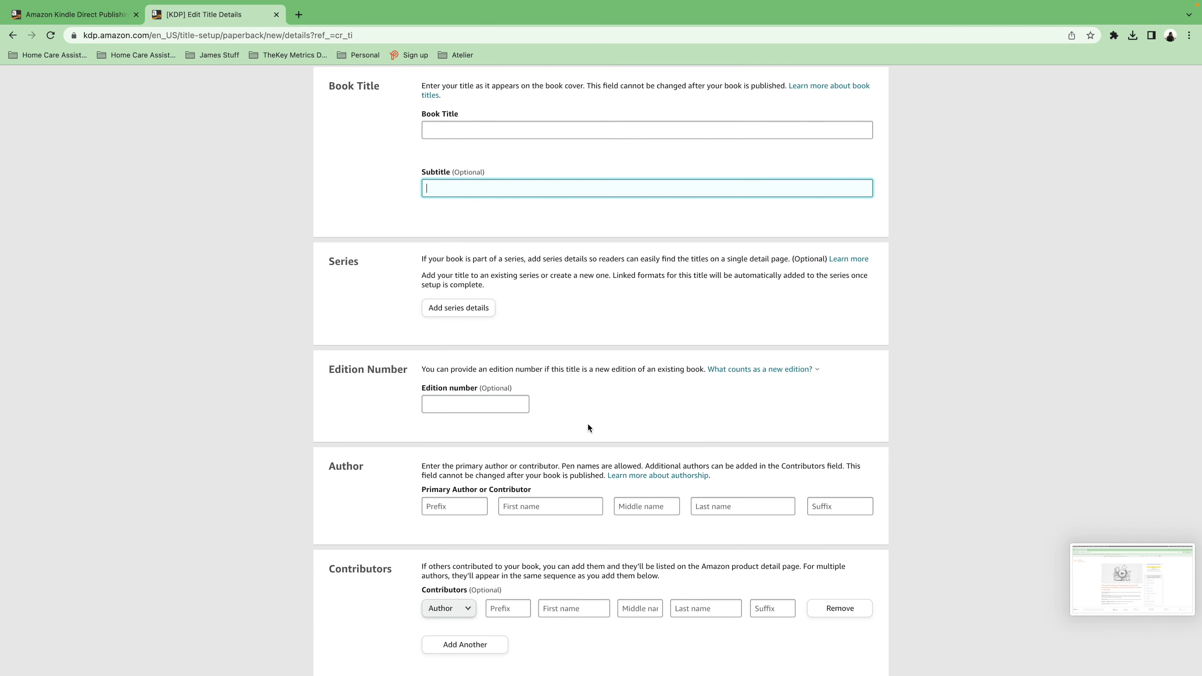
scroll(588, 424, "down", 2)
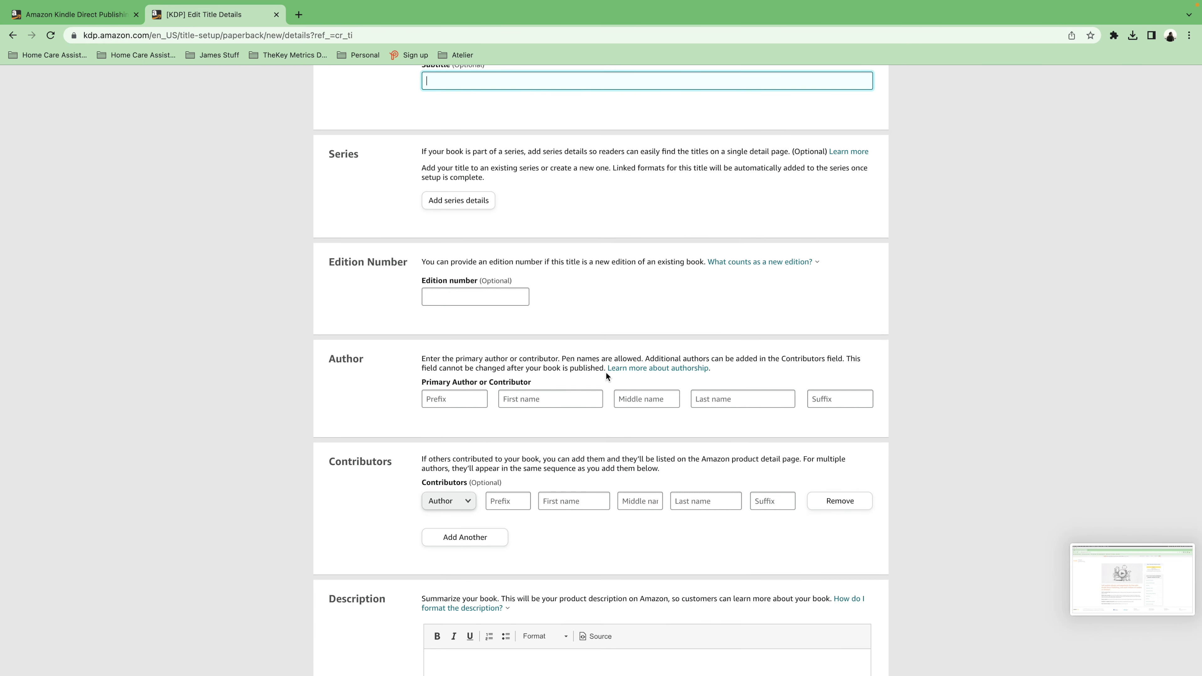
scroll(350, 523, "down", 5)
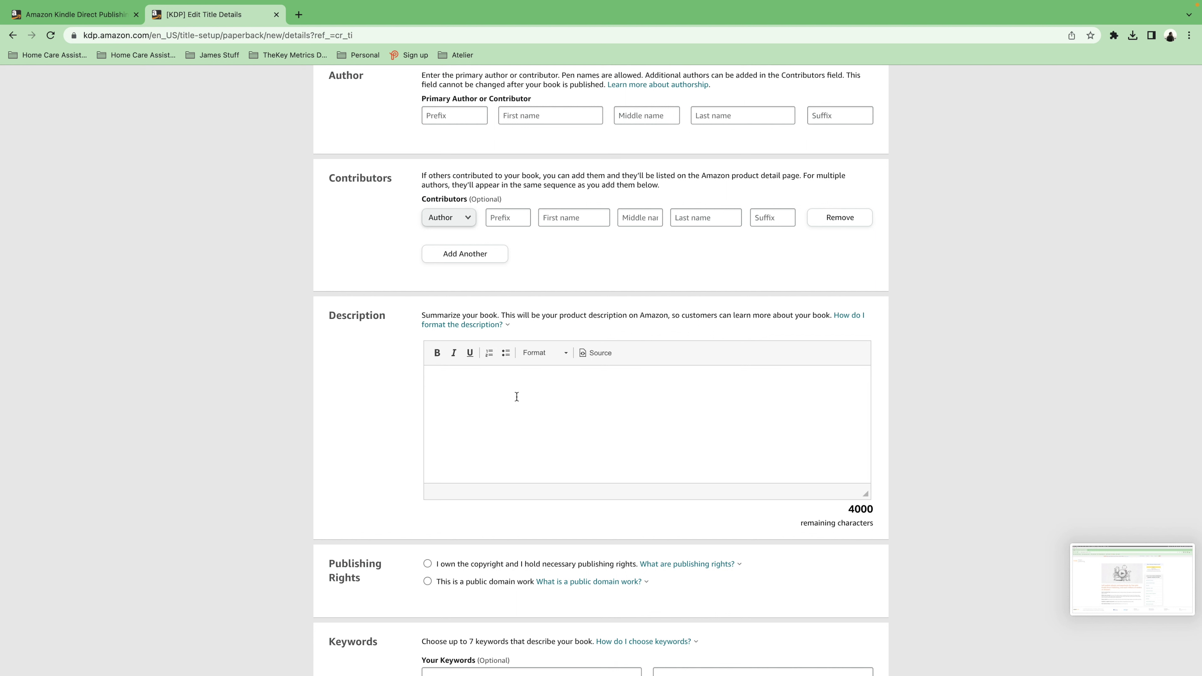
Place the caret in the Description editor, then select 'I own the copyright' under Publishing Rights.
left_click(474, 395)
left_click(520, 410)
scroll(314, 430, "down", 4)
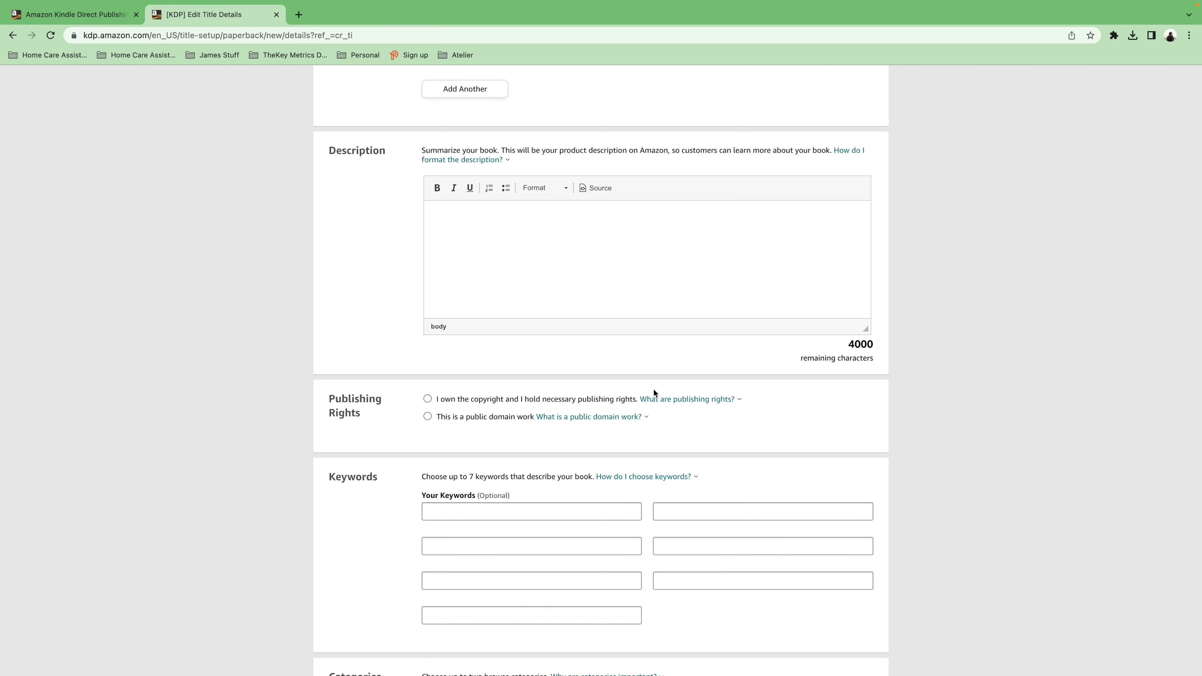
left_click(428, 400)
scroll(380, 539, "down", 3)
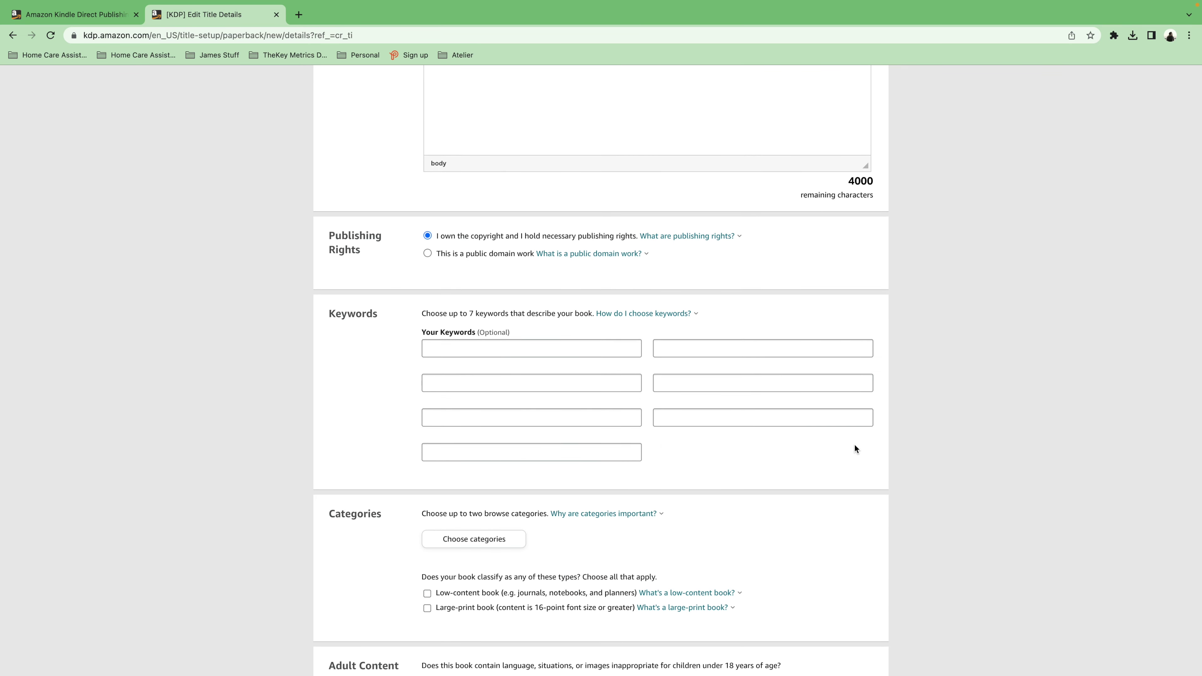
left_click(510, 347)
left_click(496, 382)
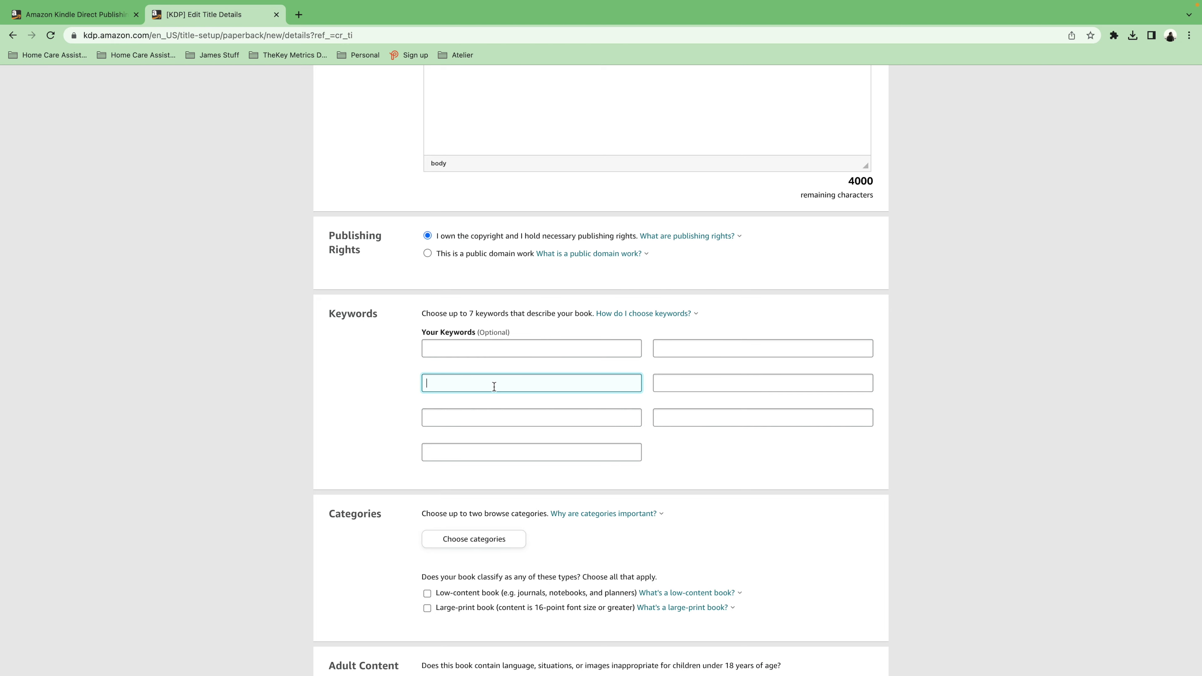
scroll(377, 399, "down", 3)
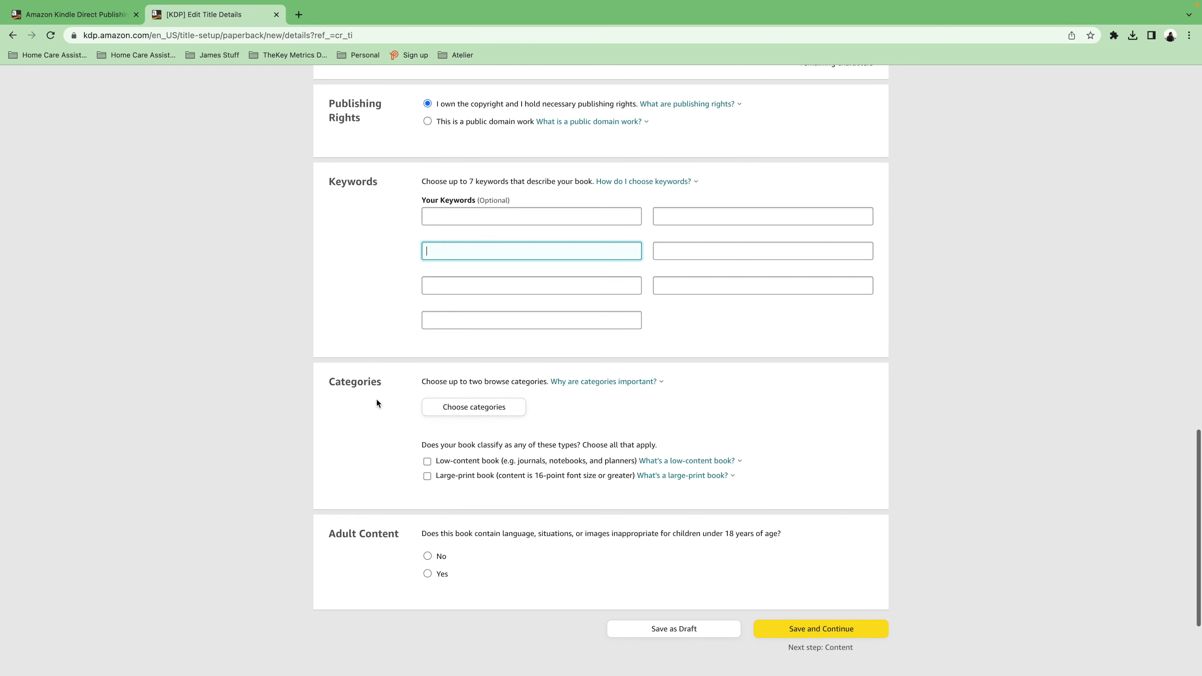
left_click(485, 412)
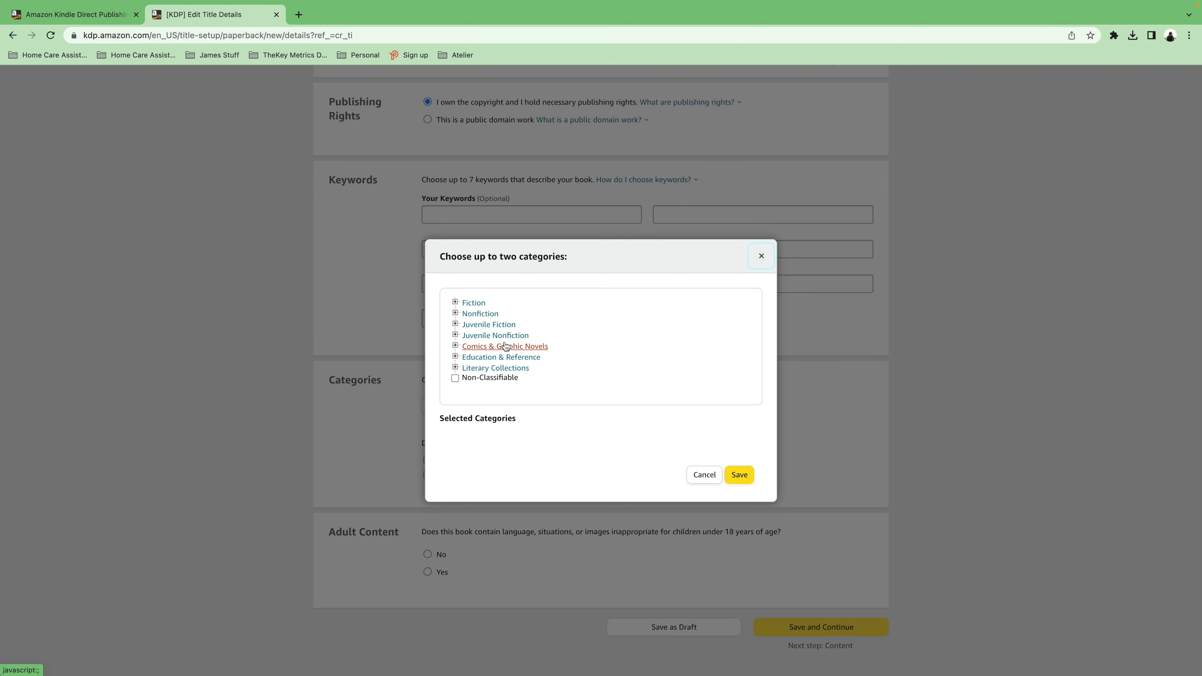
left_click(455, 314)
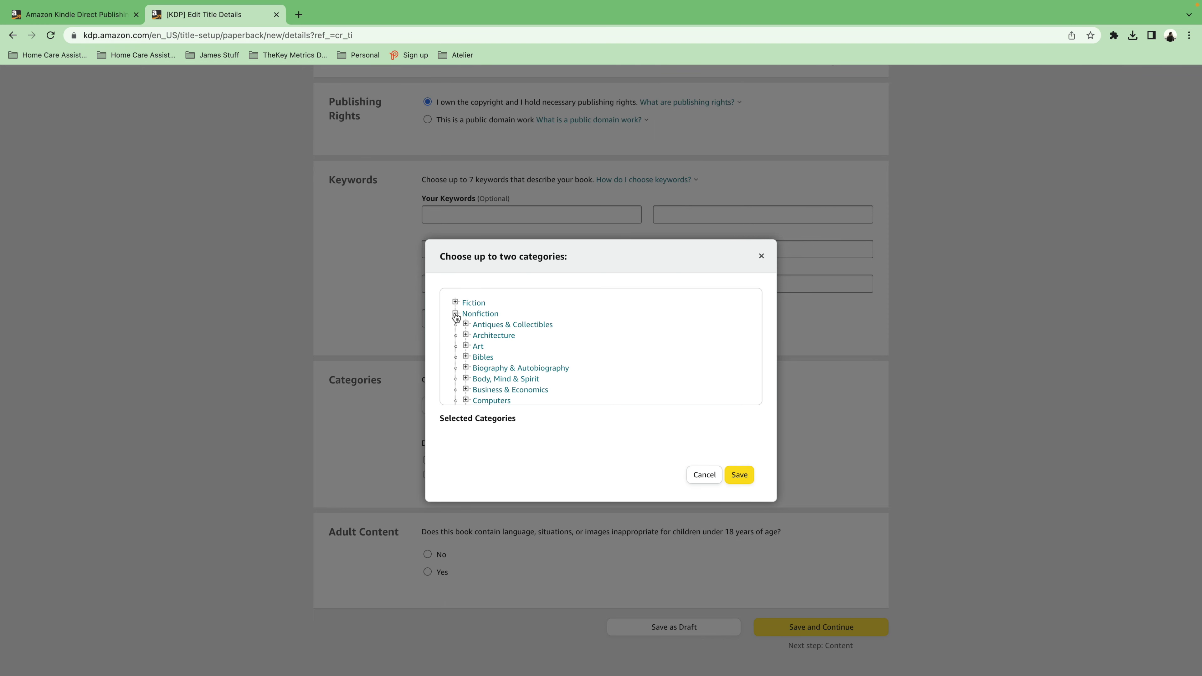
scroll(618, 370, "down", 3)
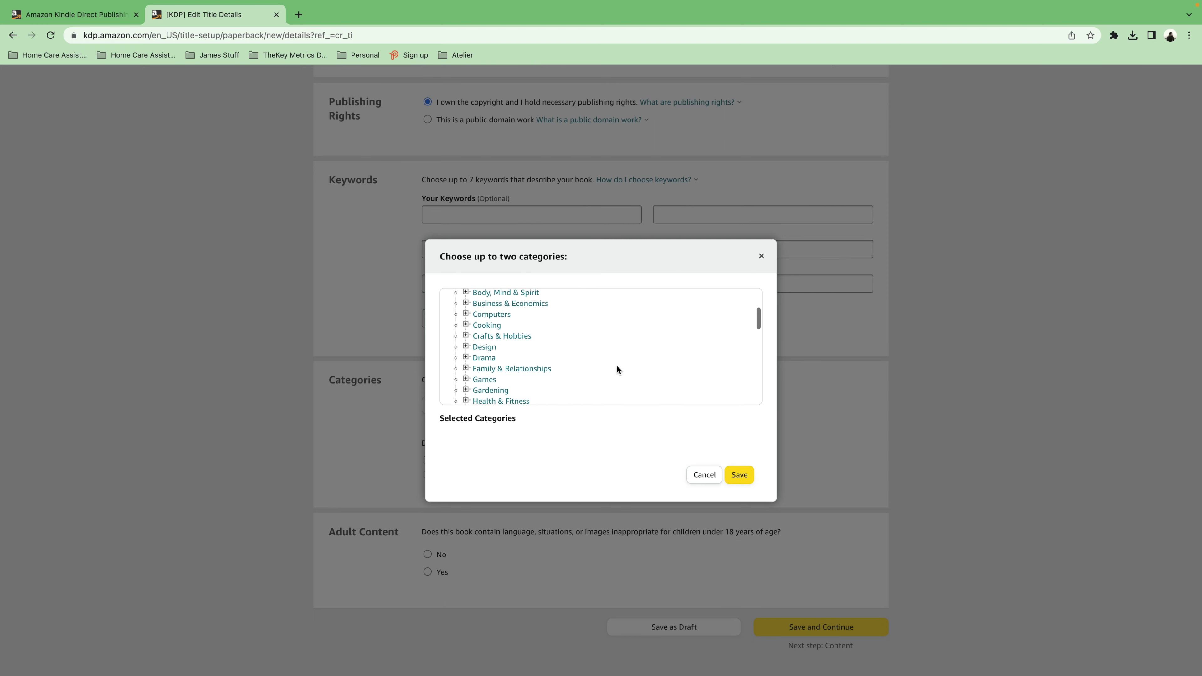
scroll(617, 367, "down", 5)
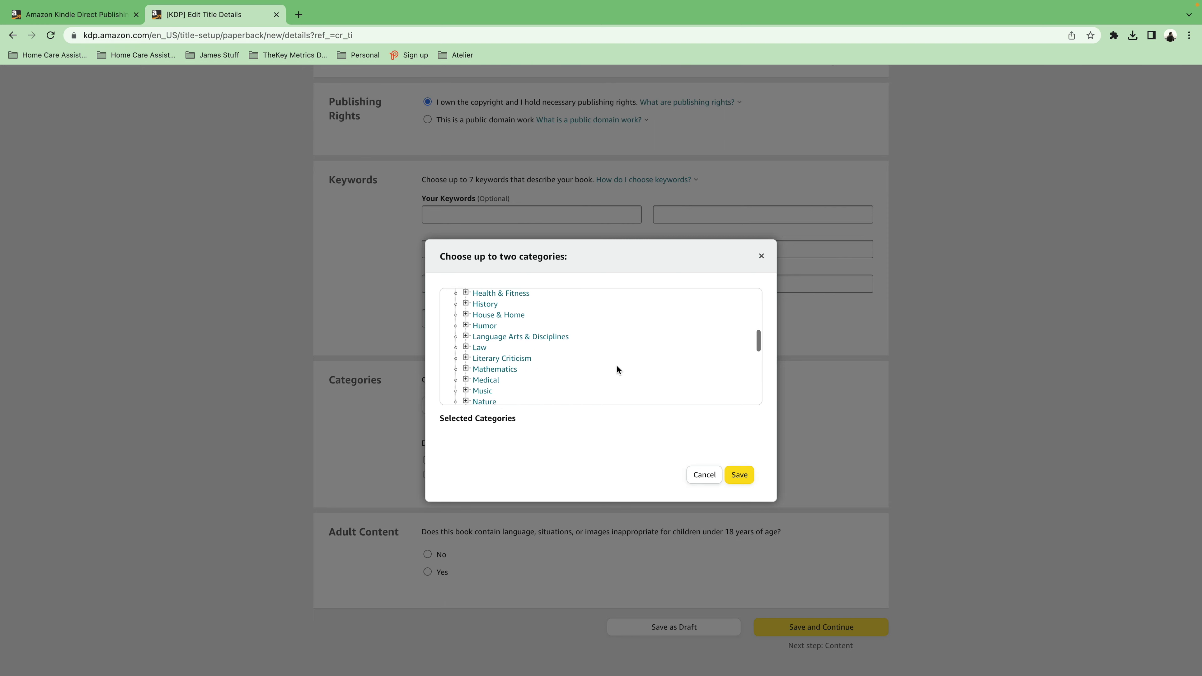
scroll(618, 369, "down", 3)
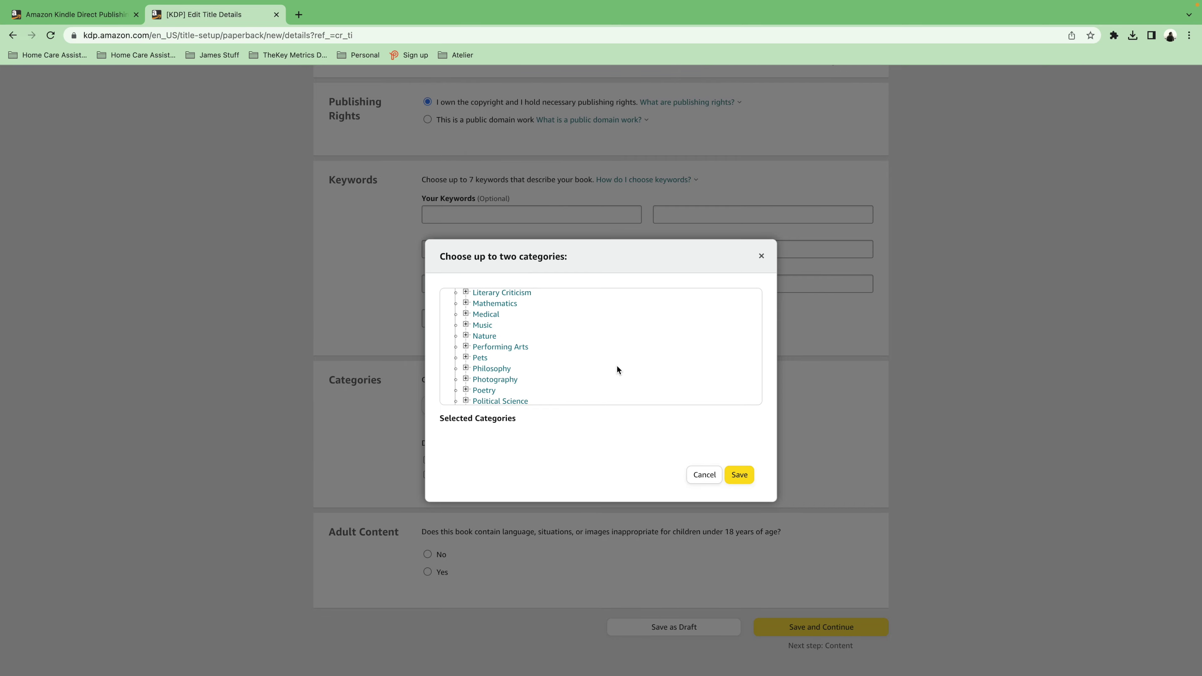
left_click(705, 475)
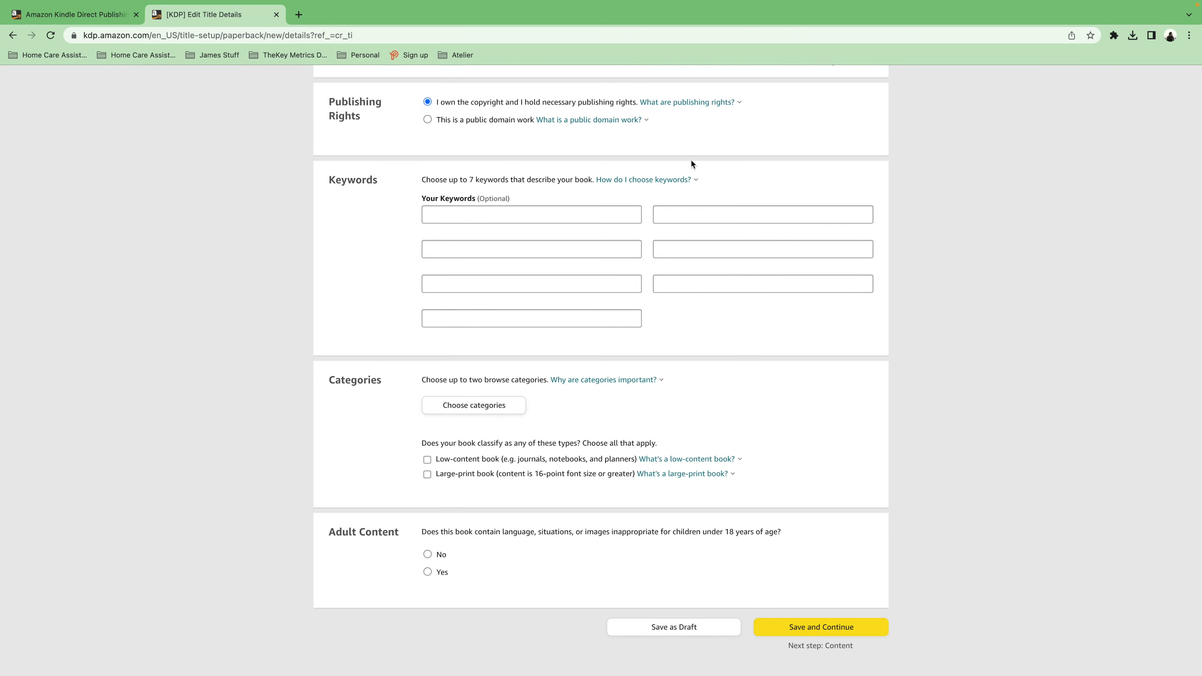
scroll(650, 392, "up", 20)
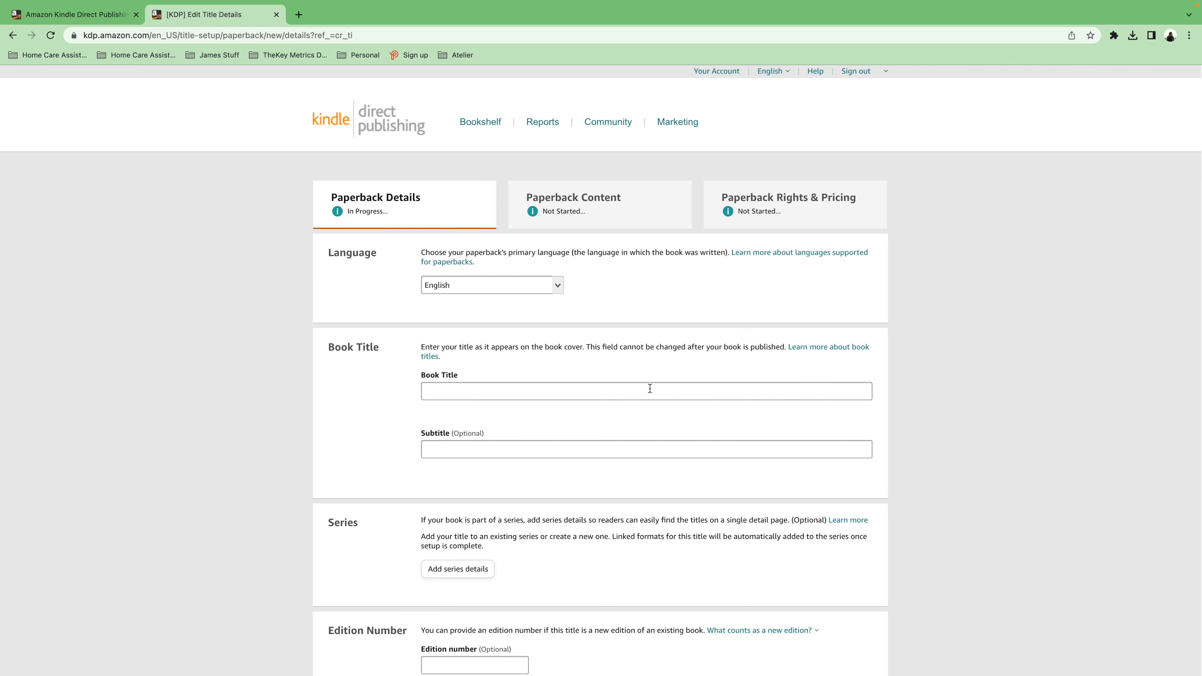
scroll(650, 388, "down", 20)
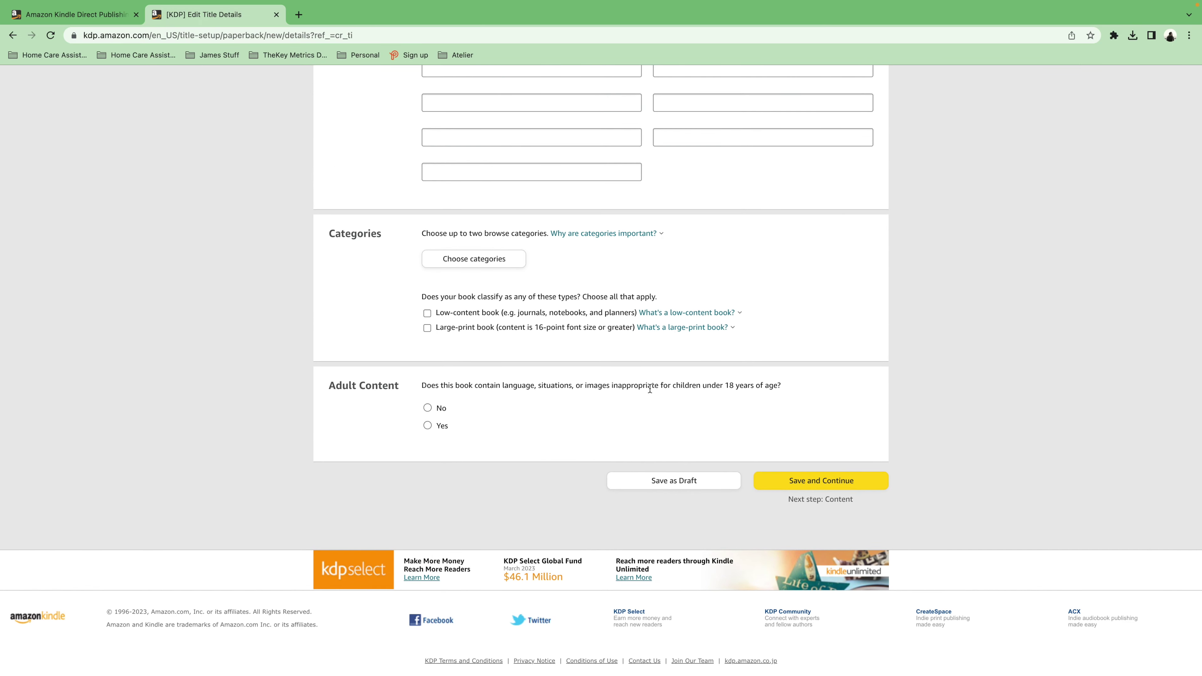
scroll(650, 388, "up", 20)
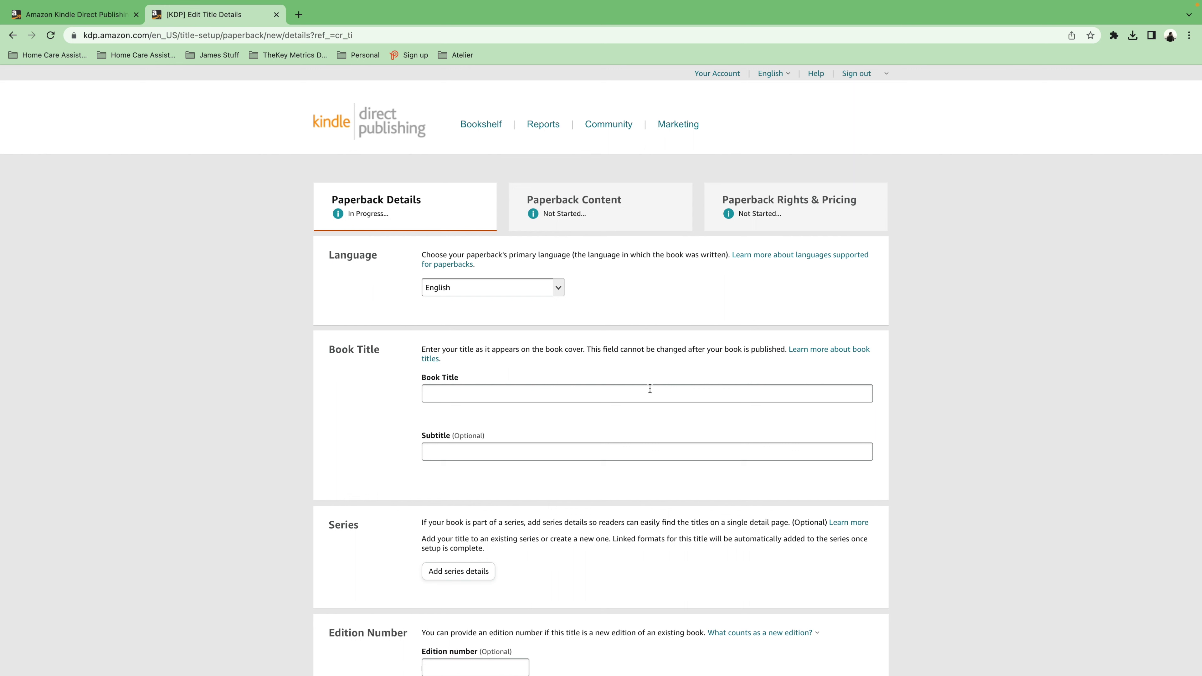